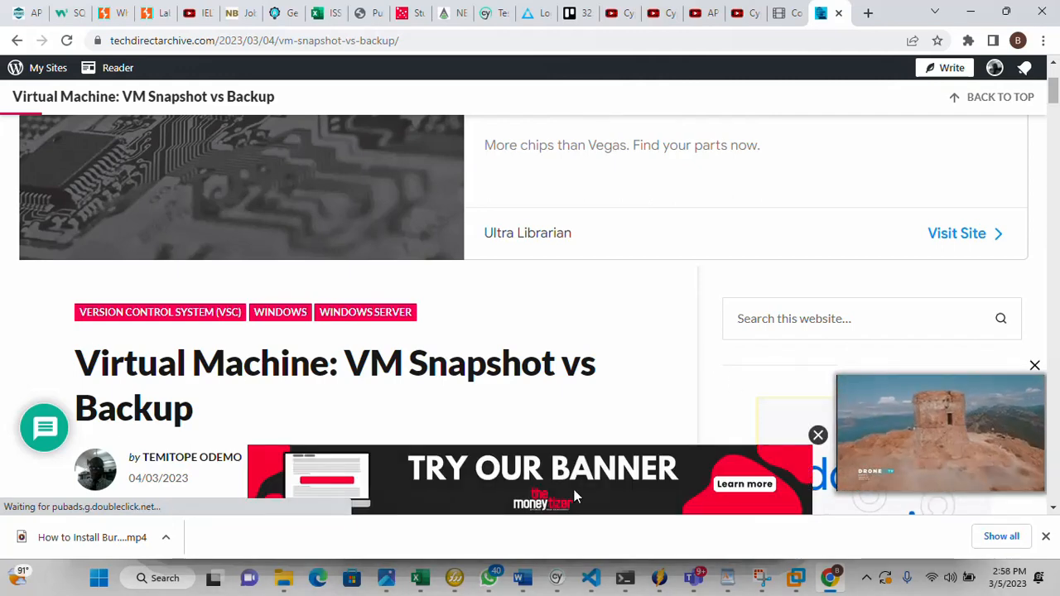
# Switch to Hyper-V Manager and list the virtual machines hosted on the local server.
pyautogui.click(161, 579)
pyautogui.write('hyper-V Manager')
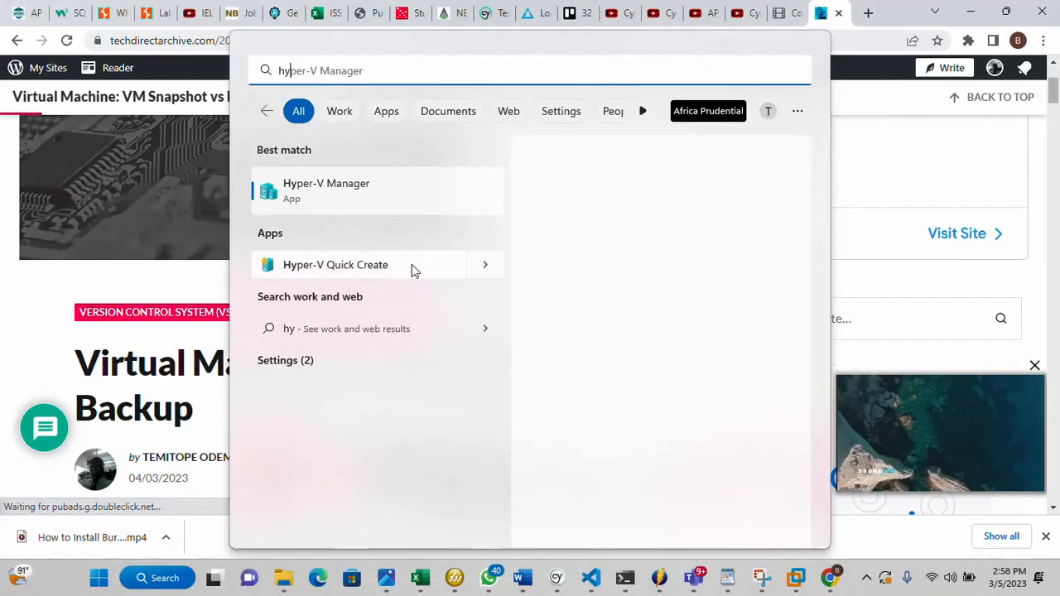
pyautogui.click(346, 187)
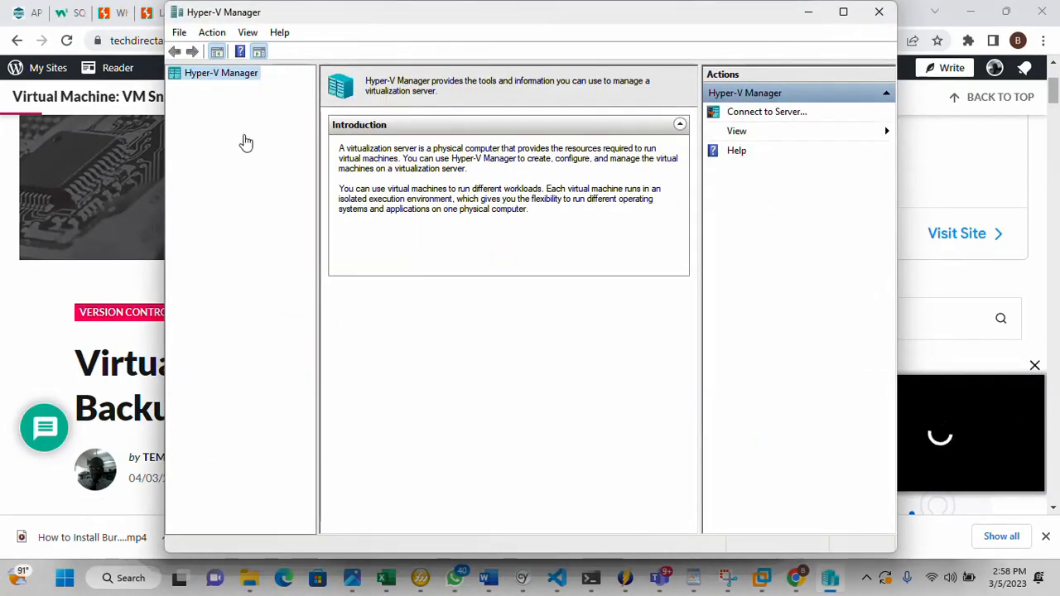
pyautogui.click(217, 88)
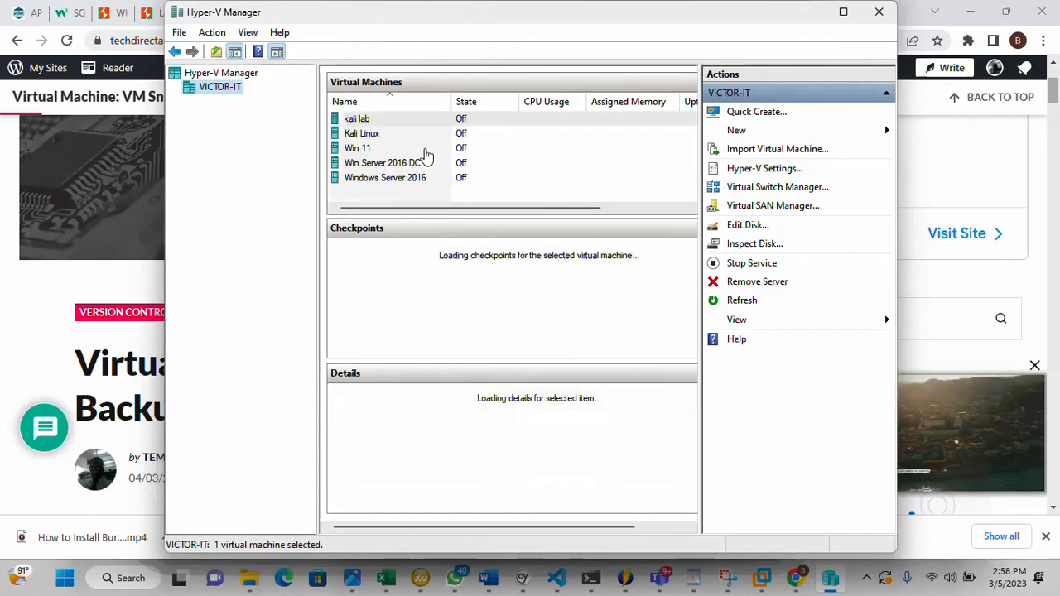
# Enable production checkpoints in the settings of the Windows Server 2016 virtual machine.
pyautogui.click(371, 180)
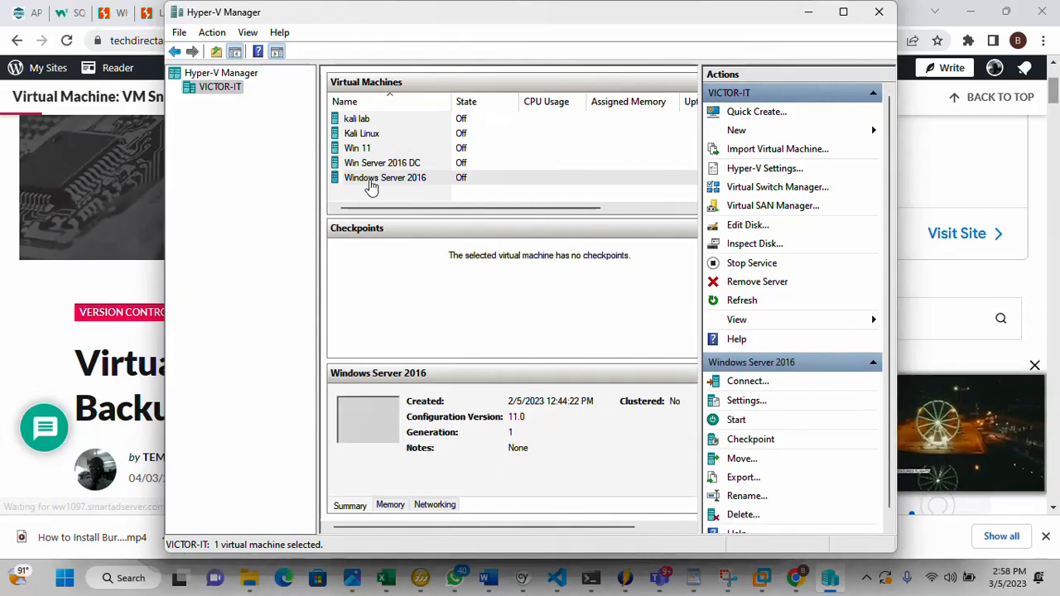
pyautogui.click(370, 182)
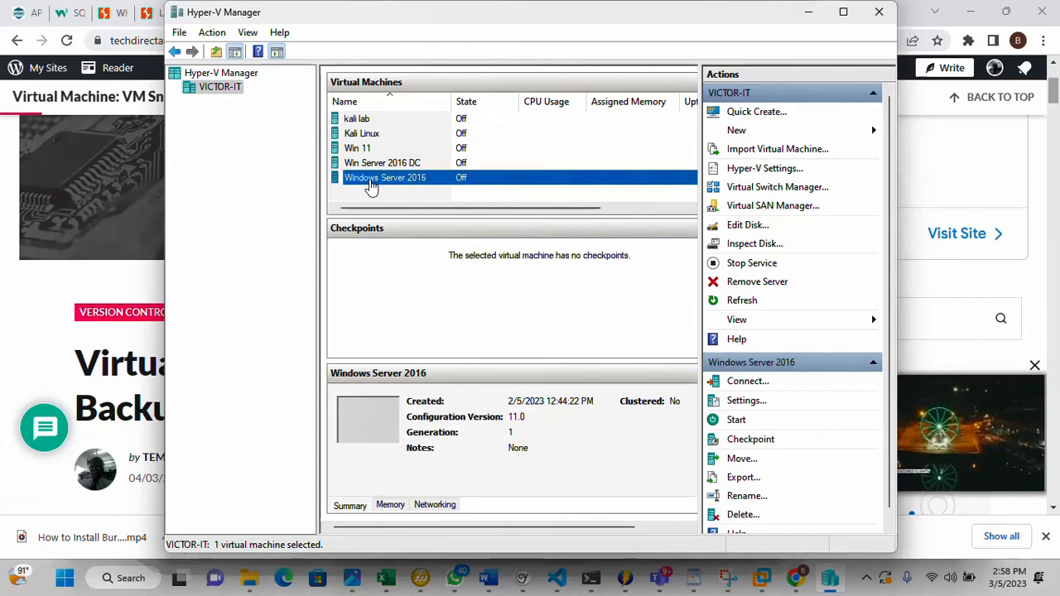
pyautogui.rightClick(386, 187)
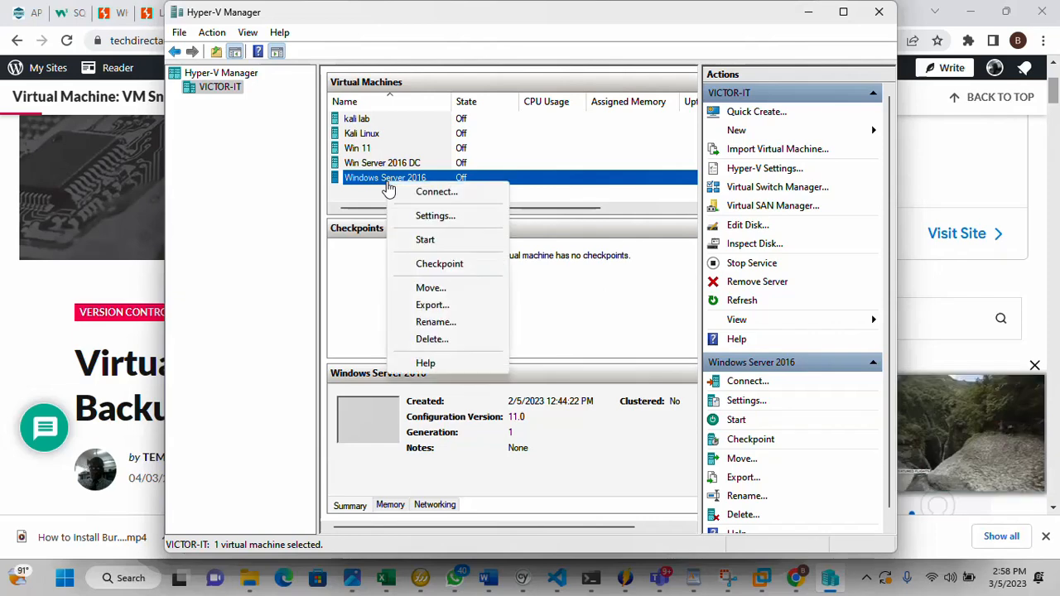
pyautogui.click(435, 216)
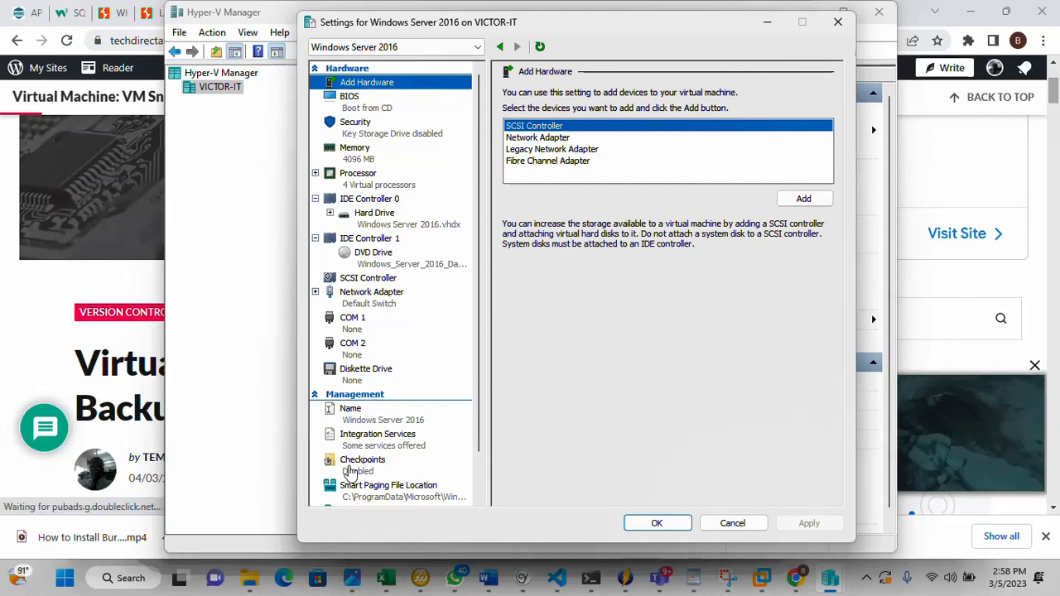
pyautogui.click(351, 470)
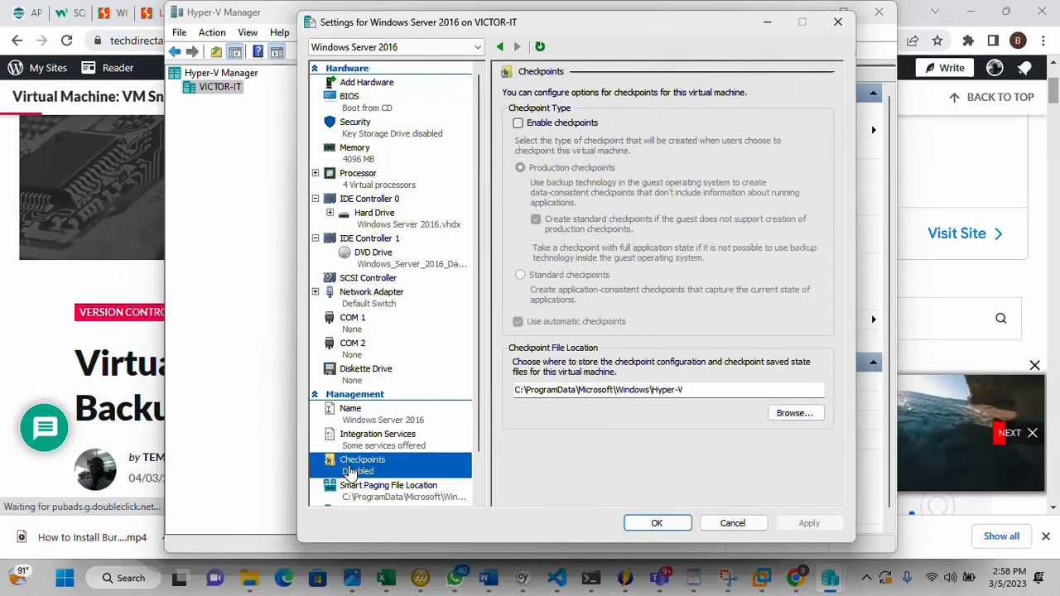
pyautogui.click(517, 123)
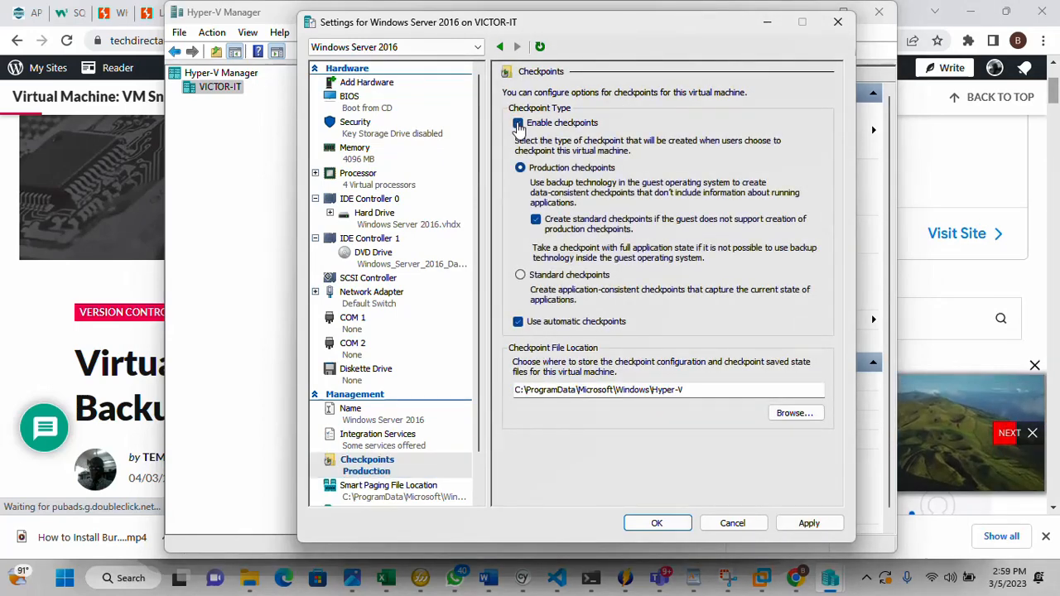
pyautogui.click(656, 523)
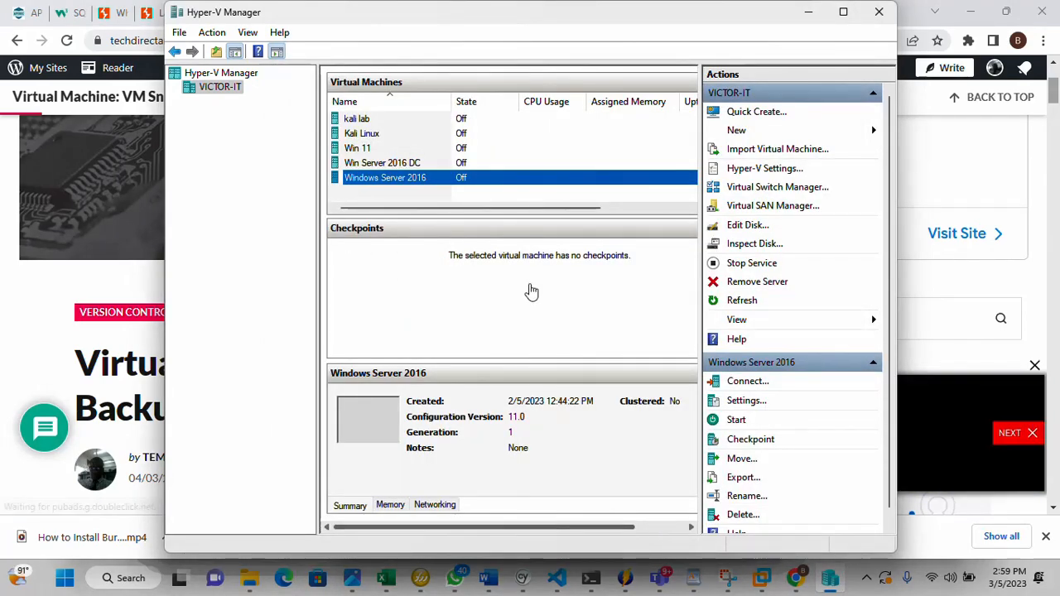
# Create two successive checkpoints of the Windows Server 2016 virtual machine.
pyautogui.rightClick(385, 185)
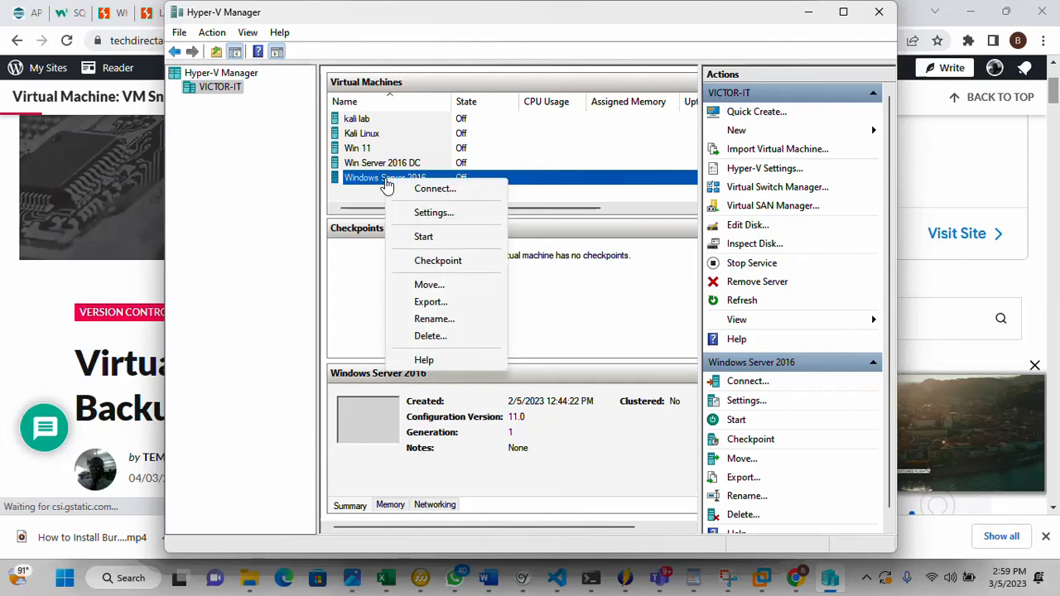
pyautogui.click(445, 261)
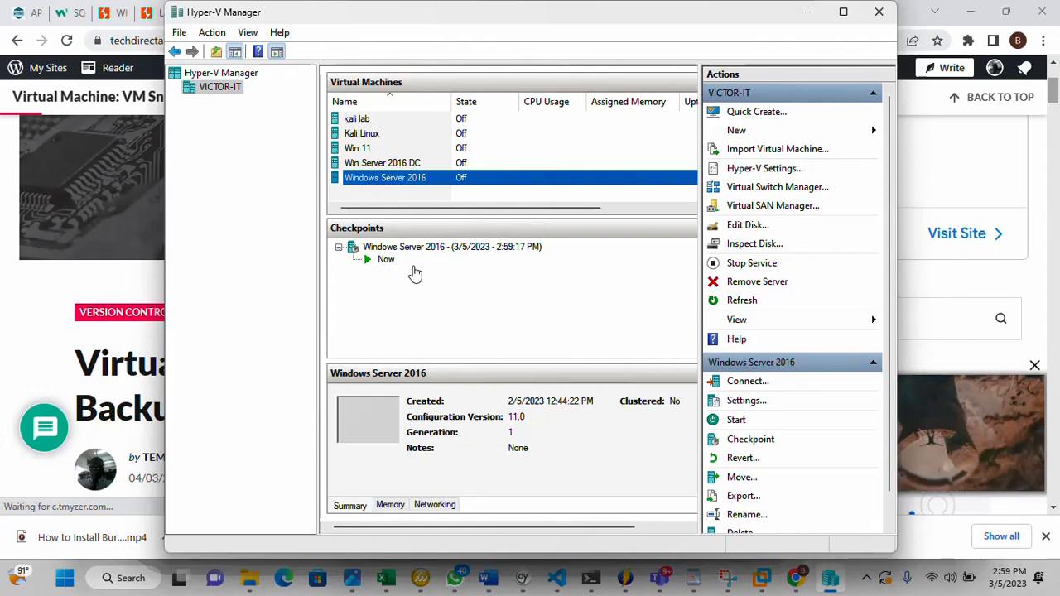
pyautogui.rightClick(403, 178)
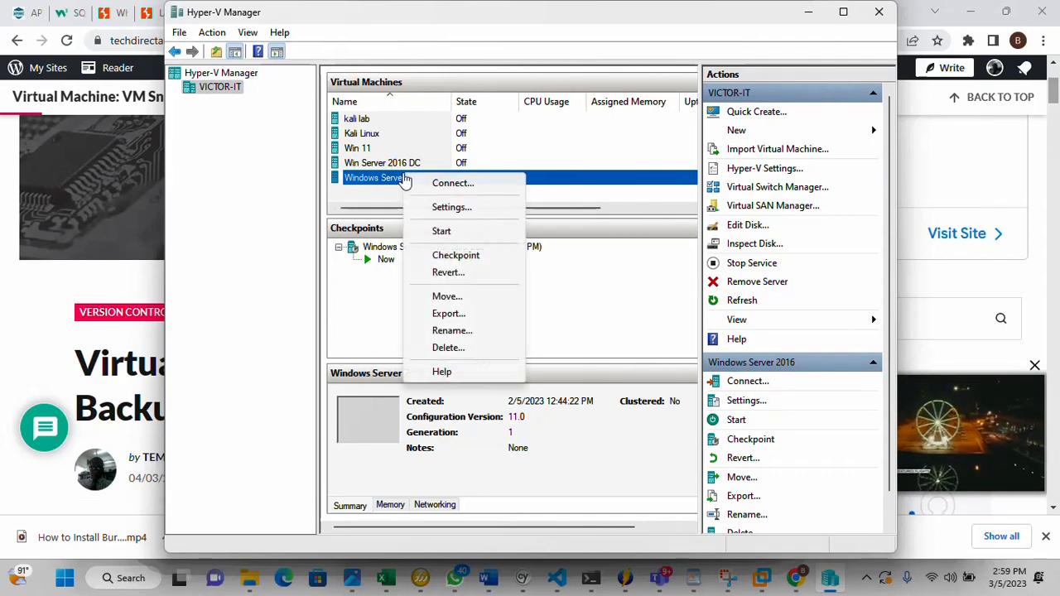
pyautogui.click(438, 254)
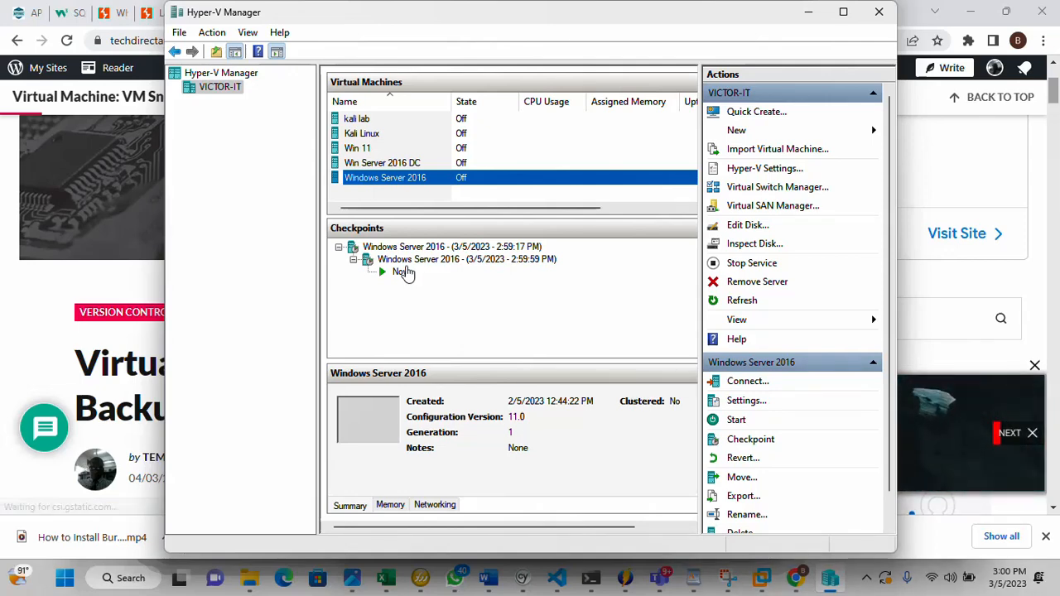
# Delete both checkpoints of the Windows Server 2016 virtual machine, starting with the newer one.
pyautogui.click(420, 262)
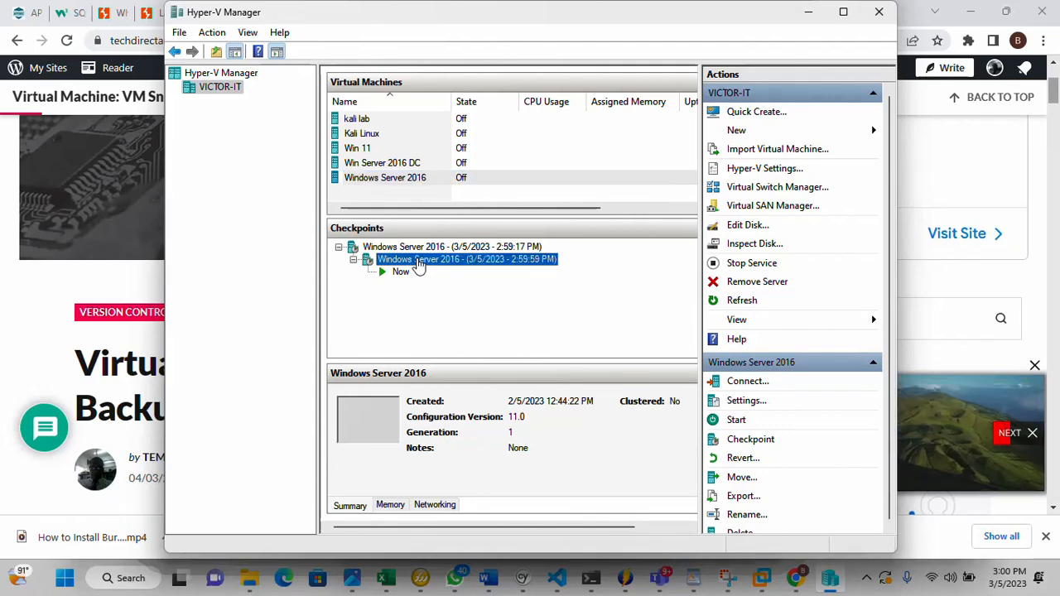
pyautogui.rightClick(419, 262)
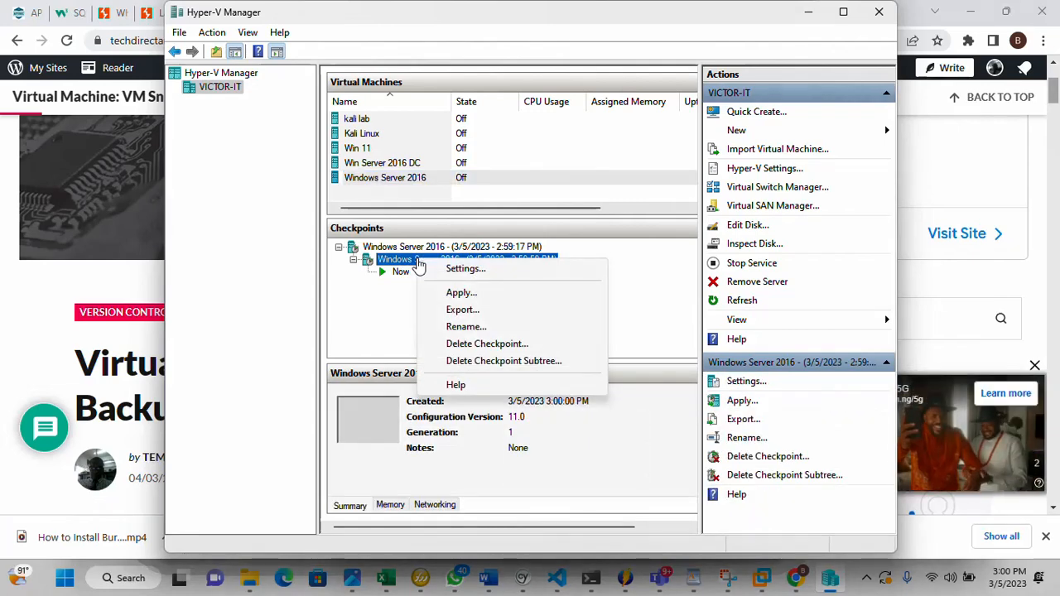
pyautogui.click(490, 343)
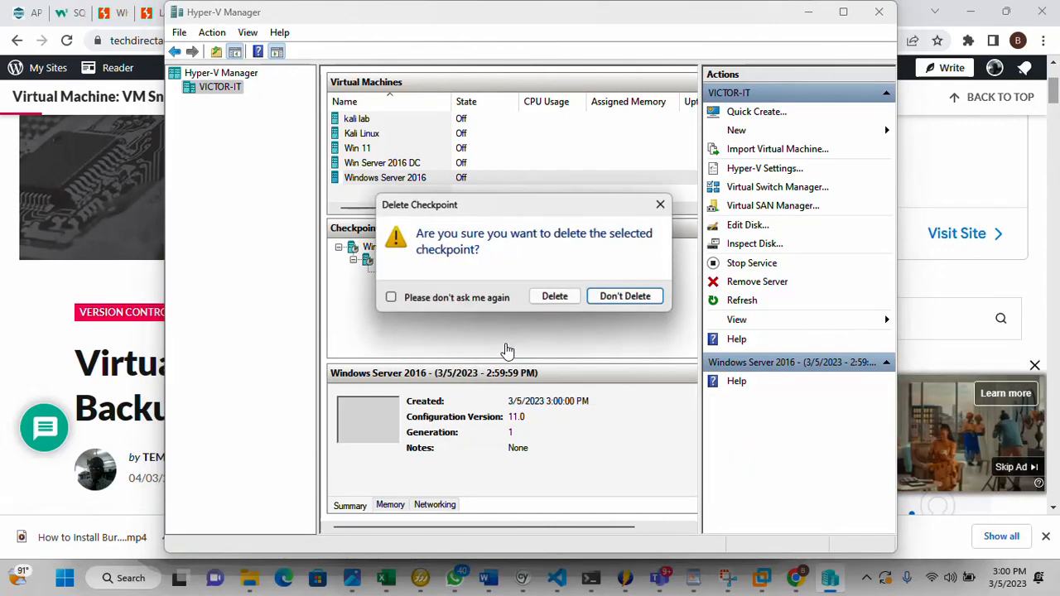
pyautogui.click(553, 295)
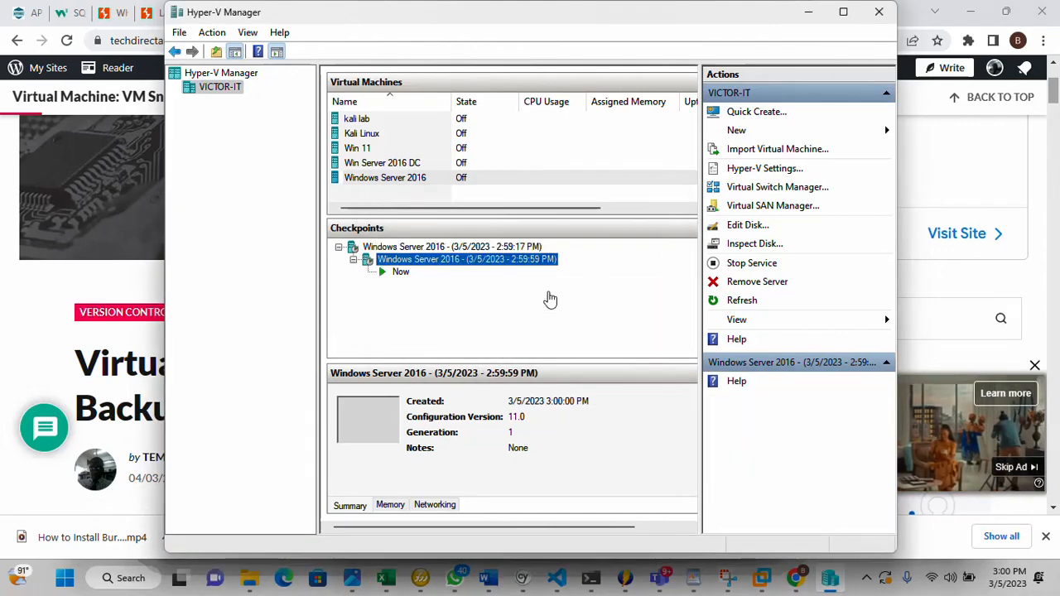
pyautogui.rightClick(417, 248)
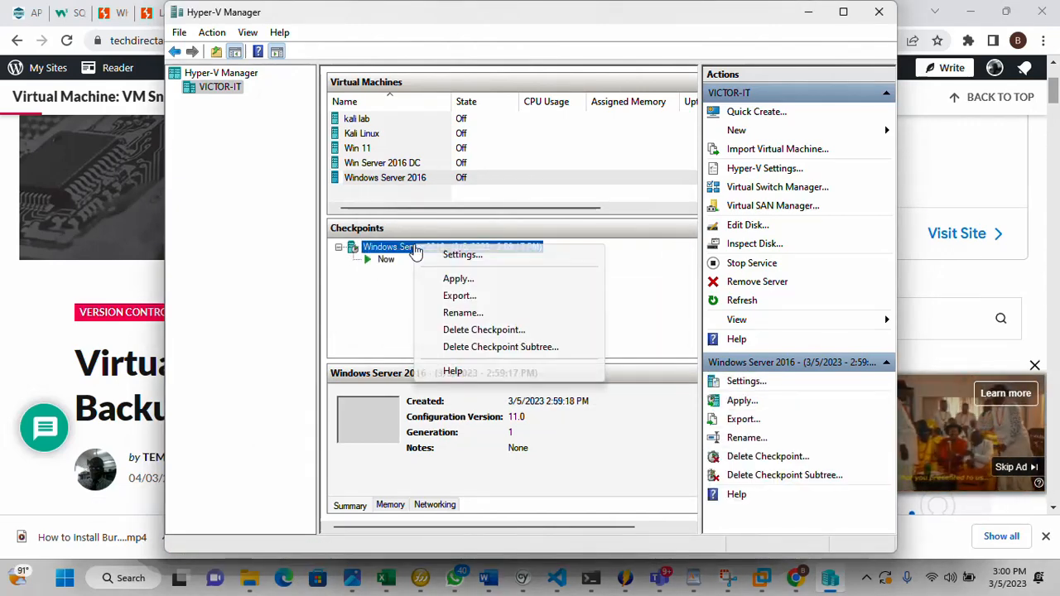
pyautogui.click(490, 330)
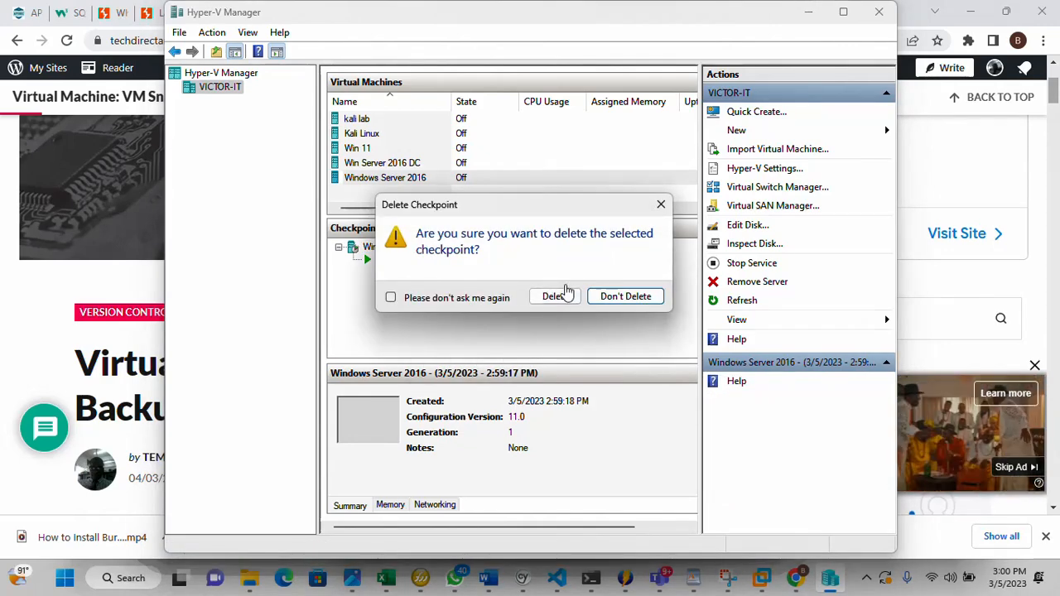
pyautogui.click(556, 296)
# Create a new checkpoint of the Windows Server 2016 virtual machine and try to disable checkpoints in that checkpoint's settings.
pyautogui.click(381, 181)
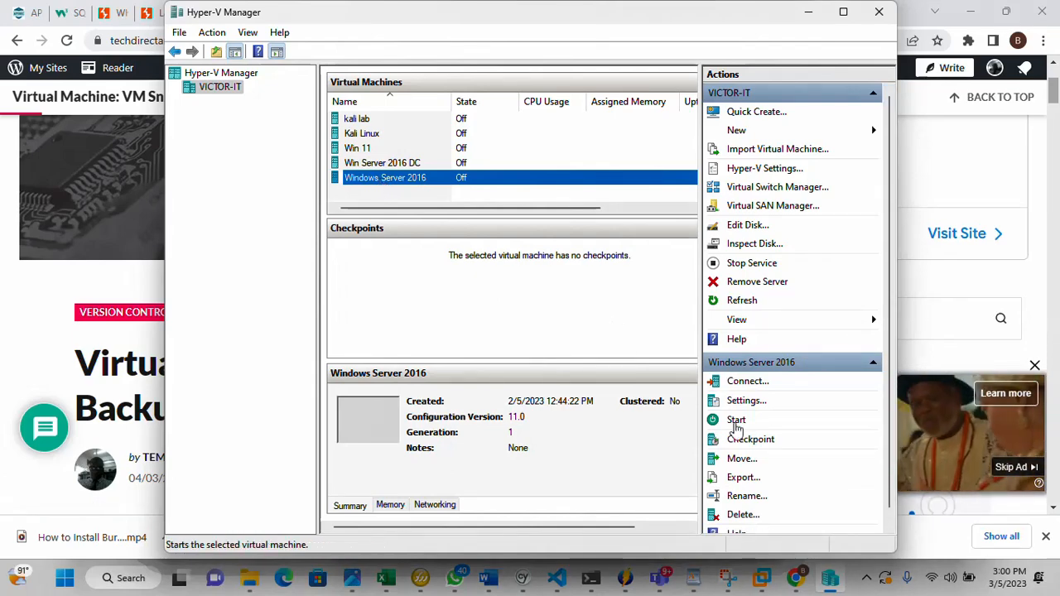
pyautogui.click(752, 445)
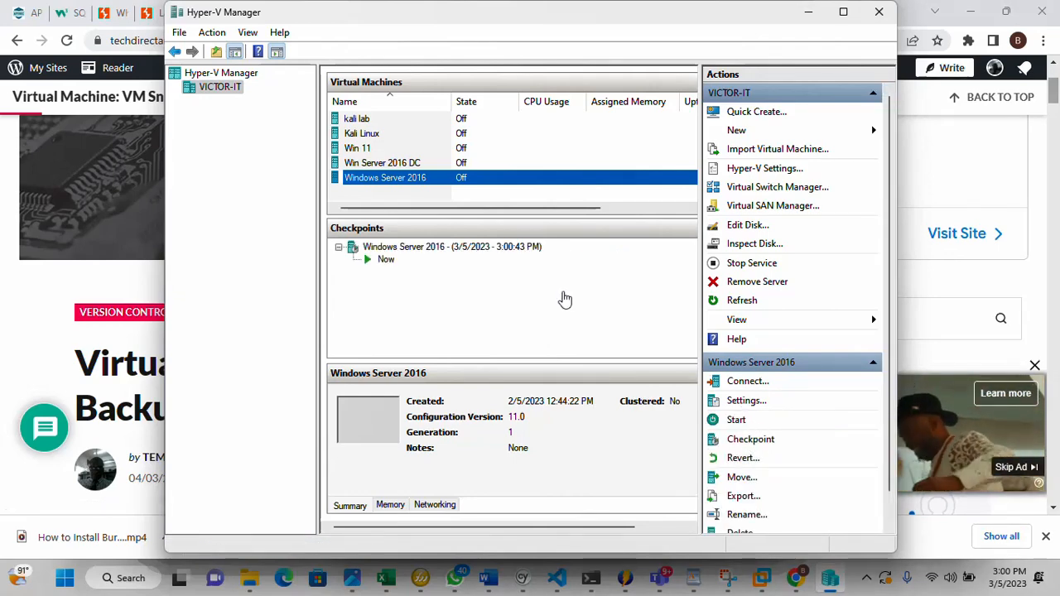
pyautogui.click(454, 252)
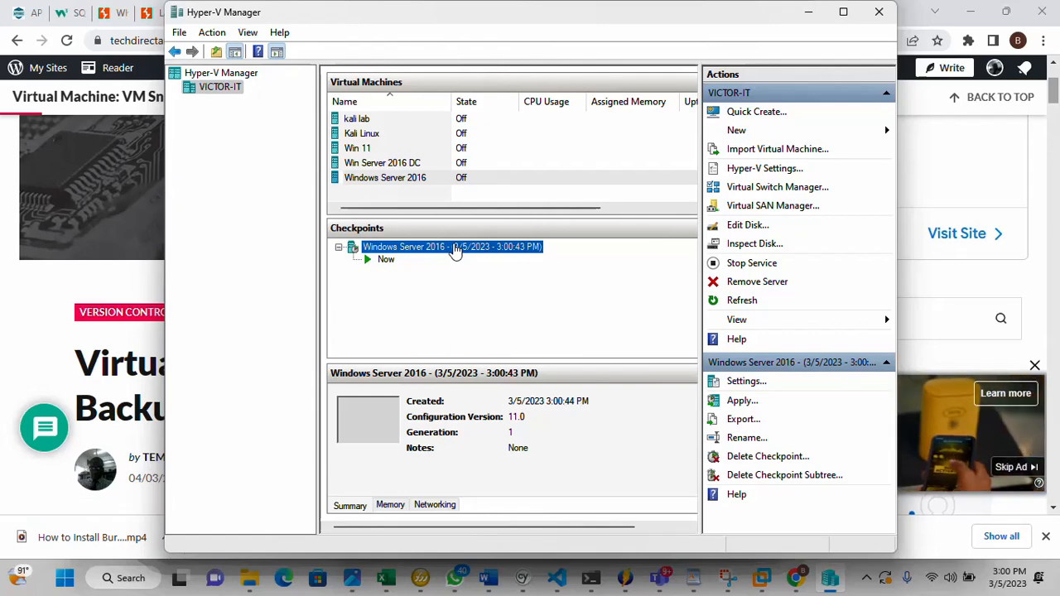
pyautogui.rightClick(454, 251)
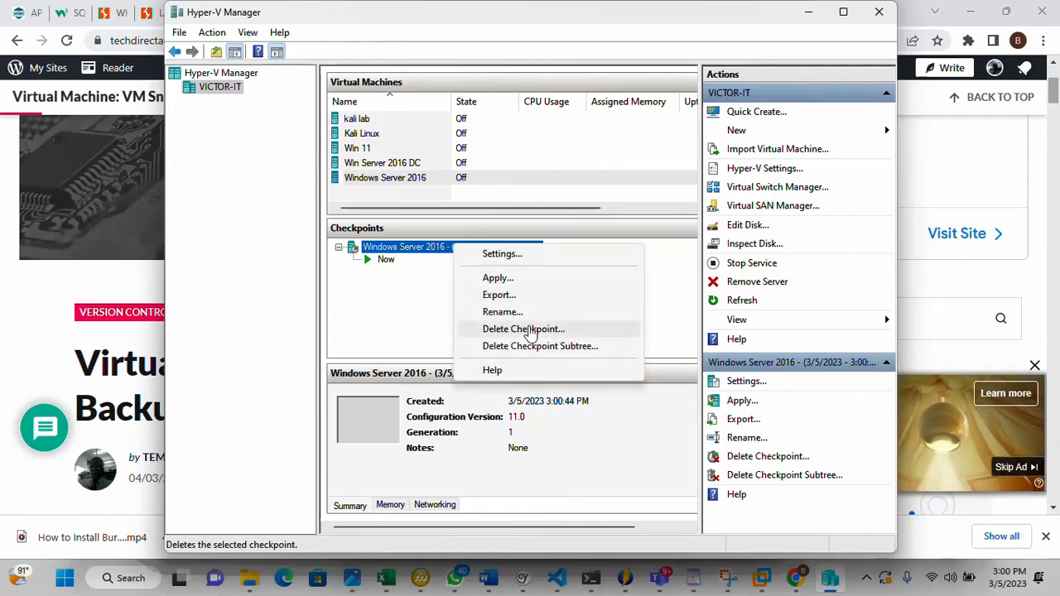
pyautogui.click(510, 255)
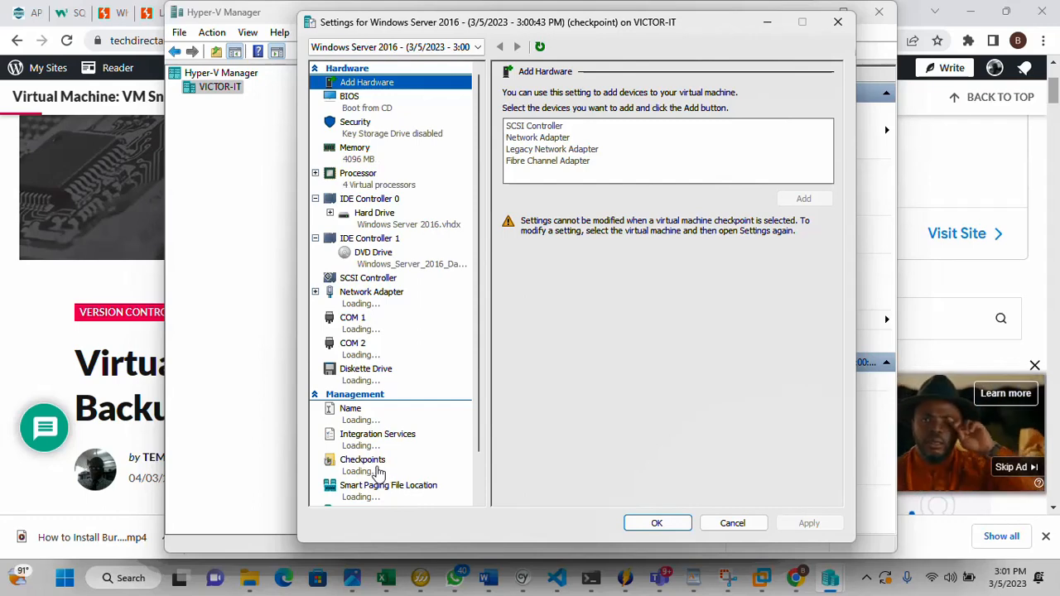
pyautogui.click(375, 466)
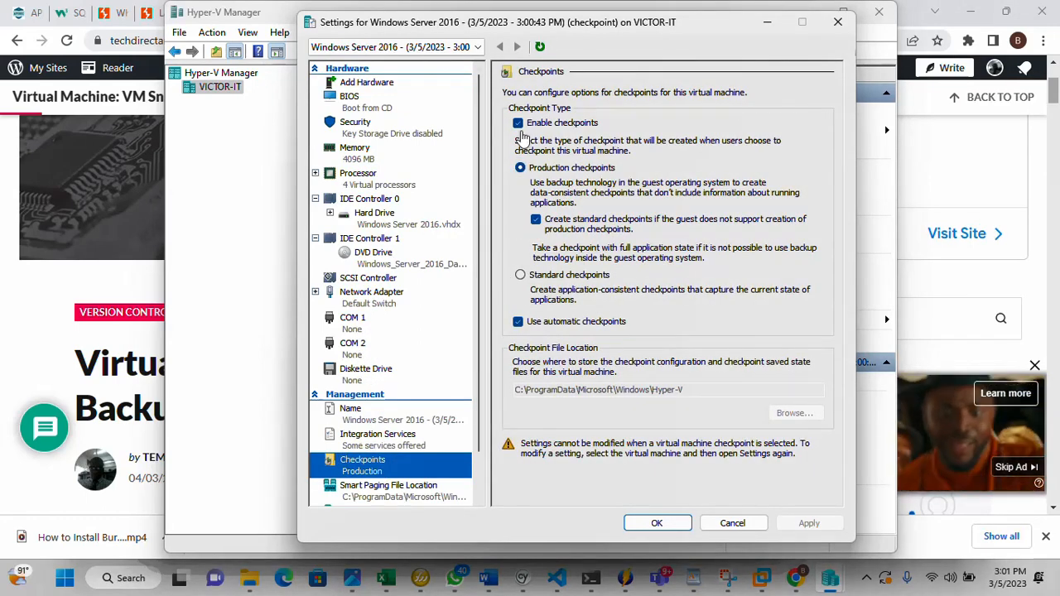
pyautogui.click(518, 124)
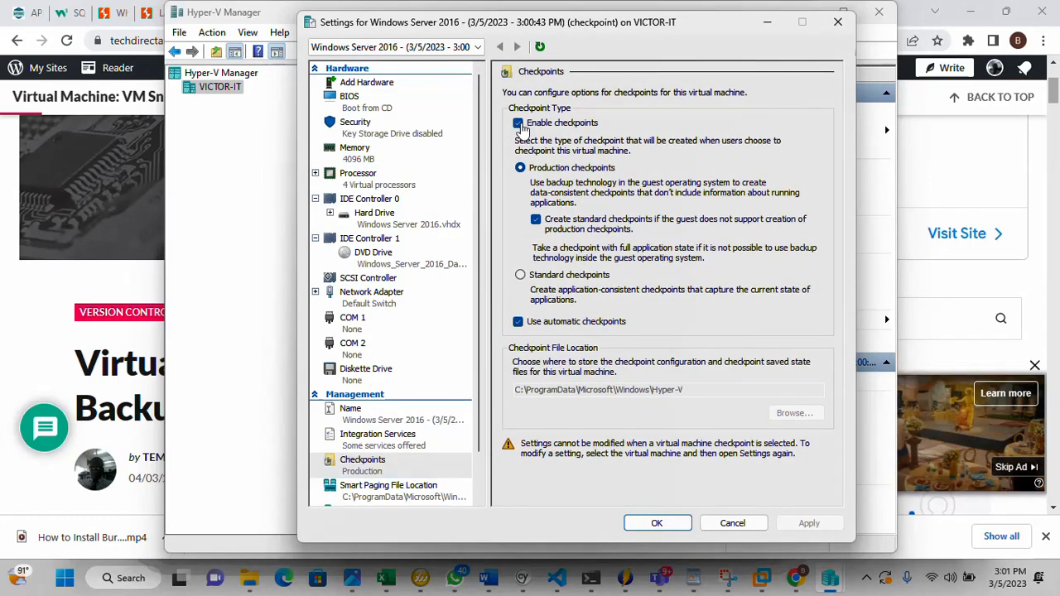
pyautogui.click(652, 523)
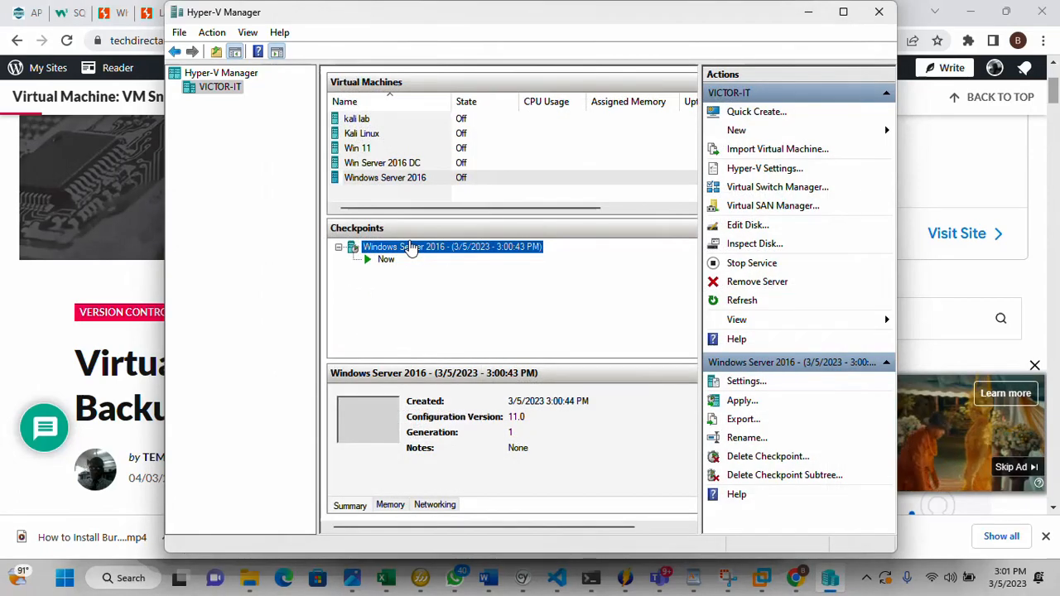
# Delete the one remaining checkpoint of the Windows Server 2016 virtual machine.
pyautogui.rightClick(408, 254)
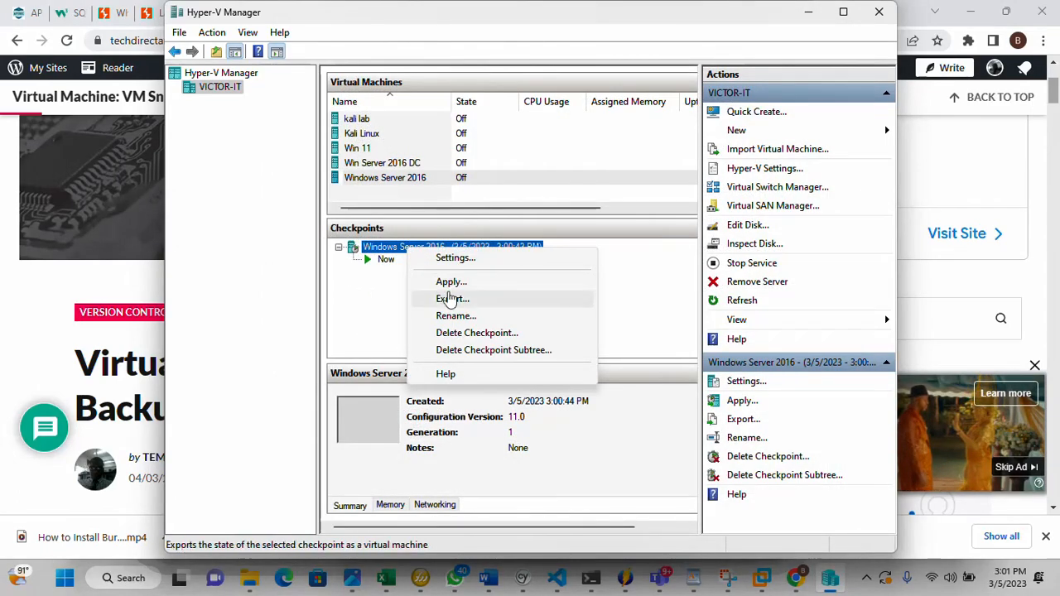
pyautogui.click(466, 333)
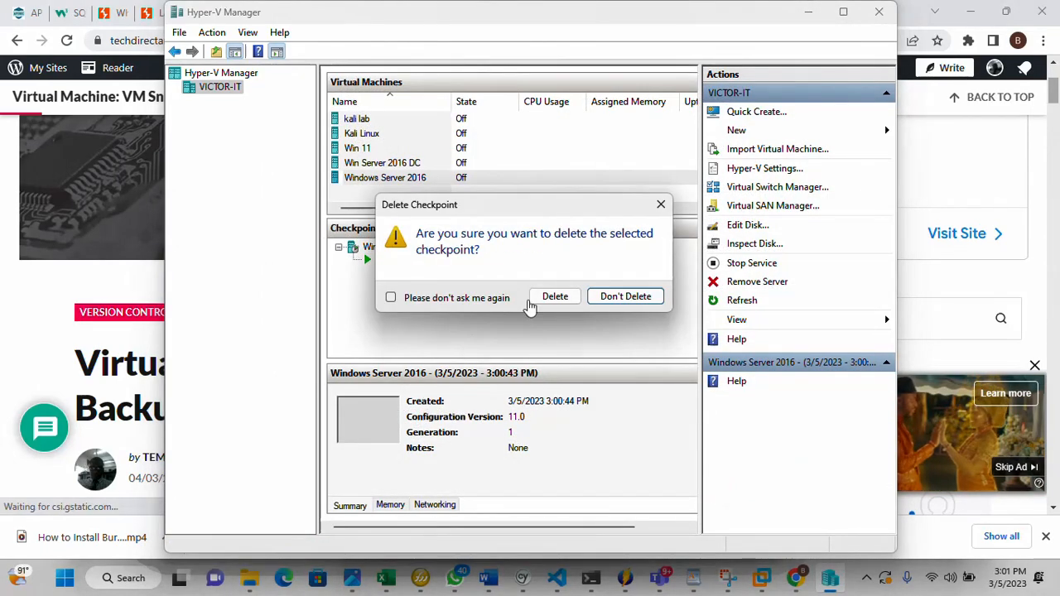
pyautogui.click(550, 297)
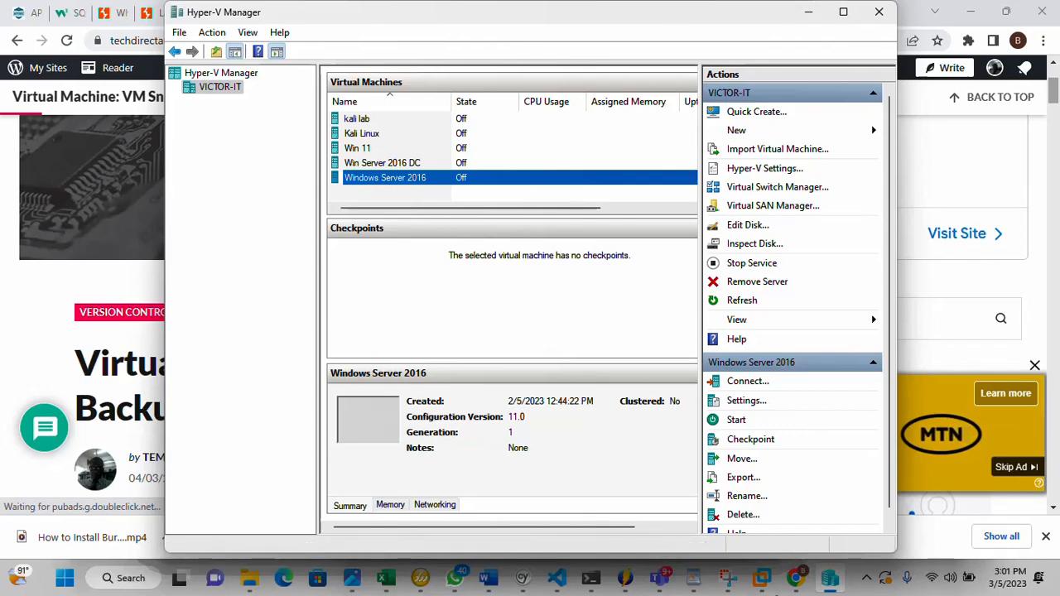
# Switch to VMware Workstation and take a snapshot of the KALI2 virtual machine named Snapshot 1.
pyautogui.click(760, 578)
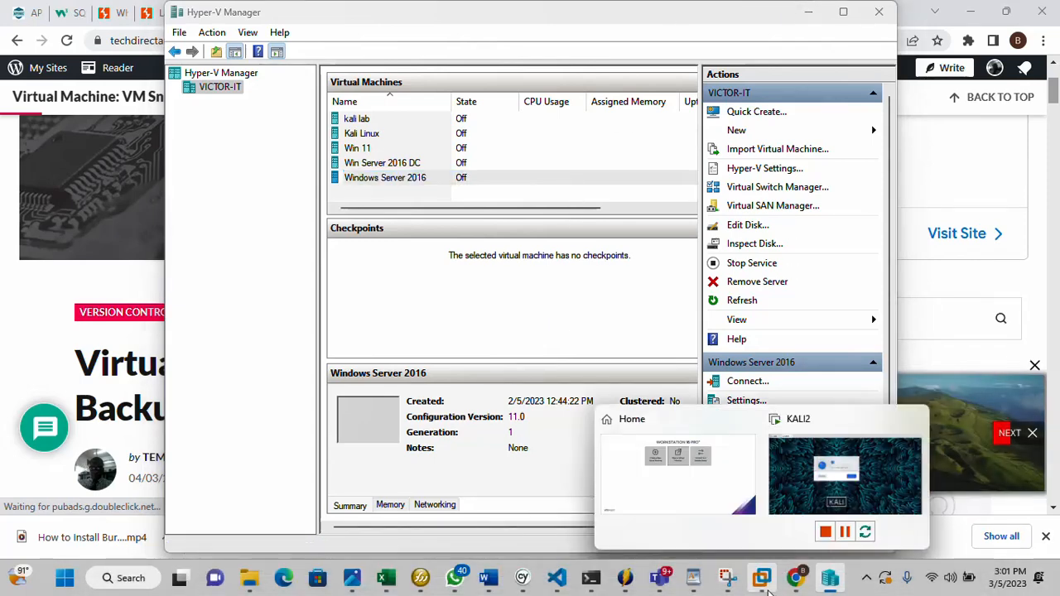
pyautogui.click(788, 468)
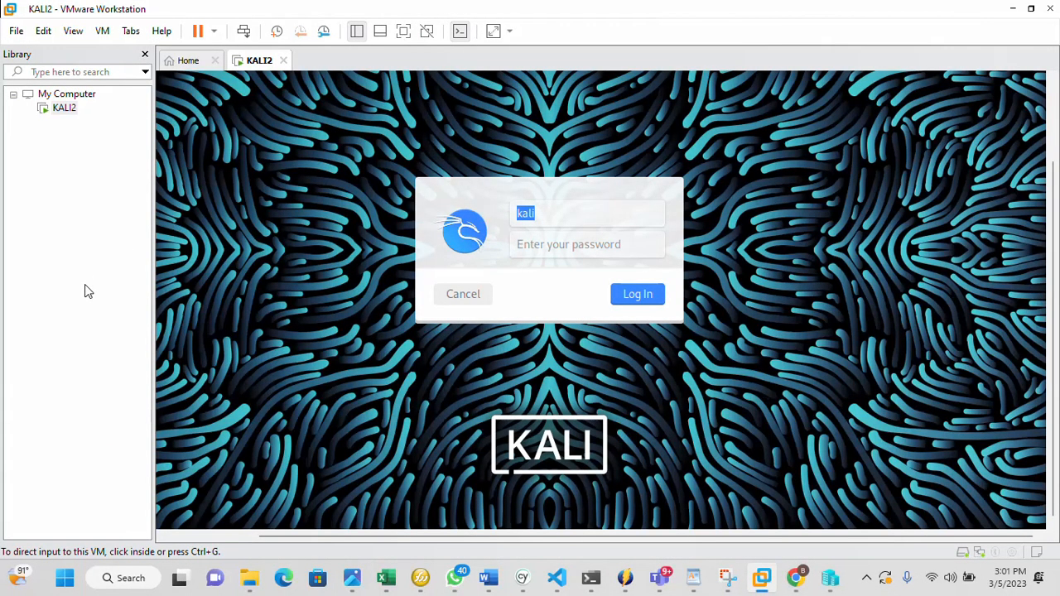
pyautogui.rightClick(64, 111)
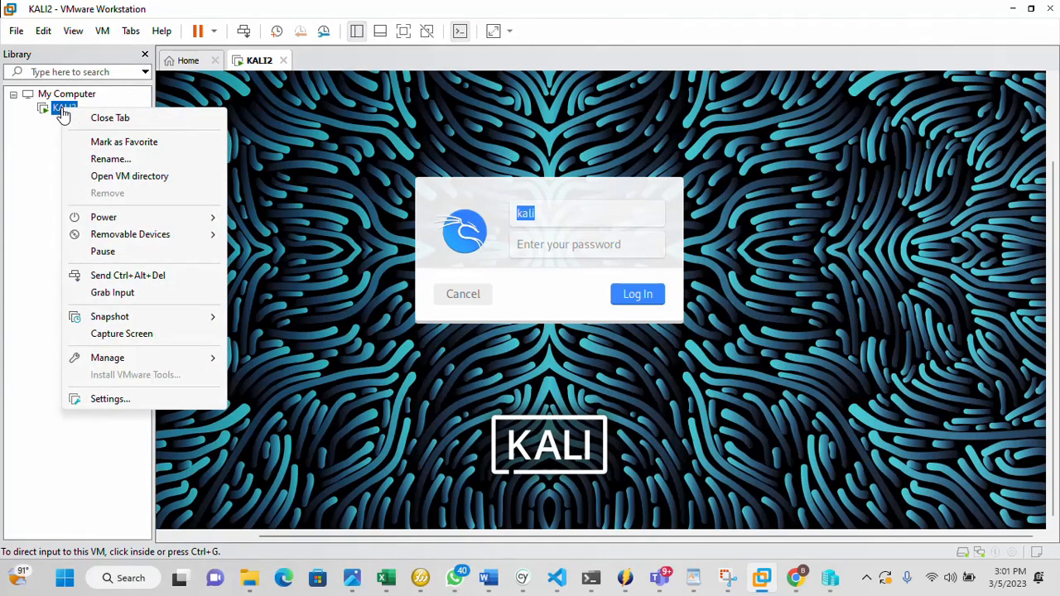
pyautogui.moveTo(116, 318)
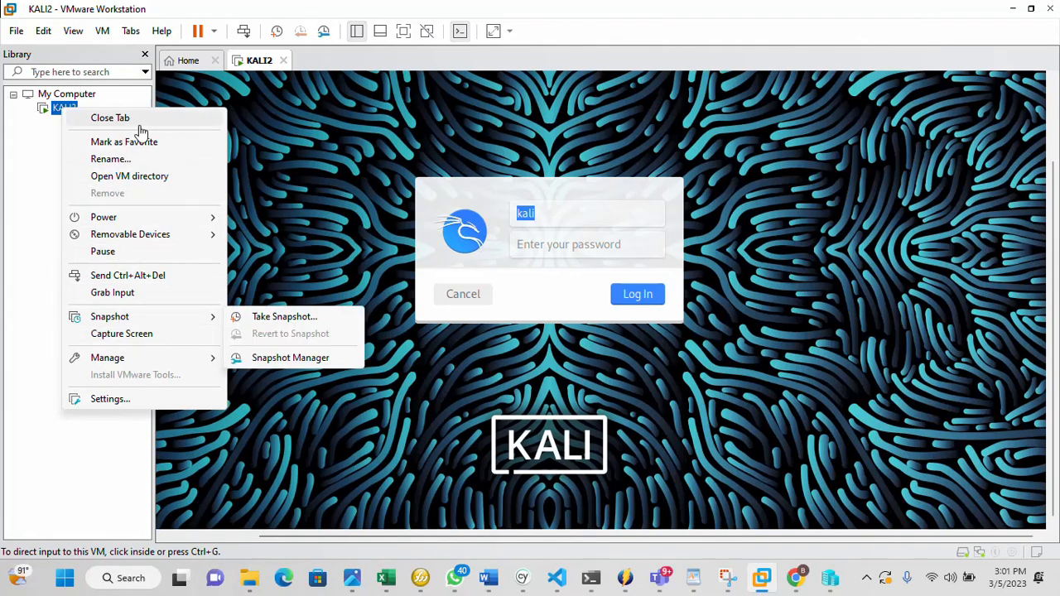
pyautogui.click(100, 35)
pyautogui.click(102, 33)
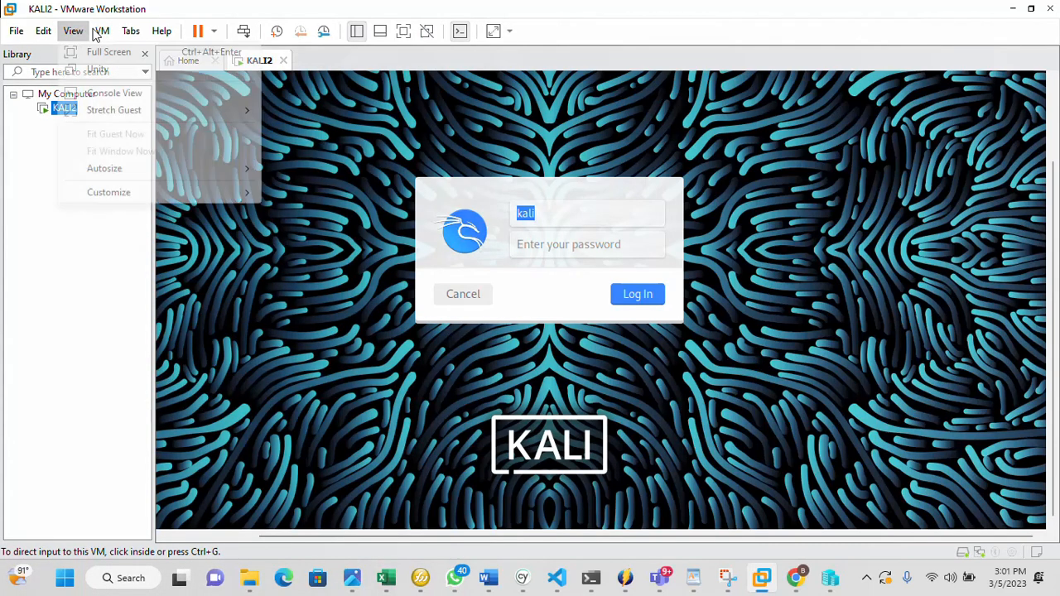
pyautogui.moveTo(134, 154)
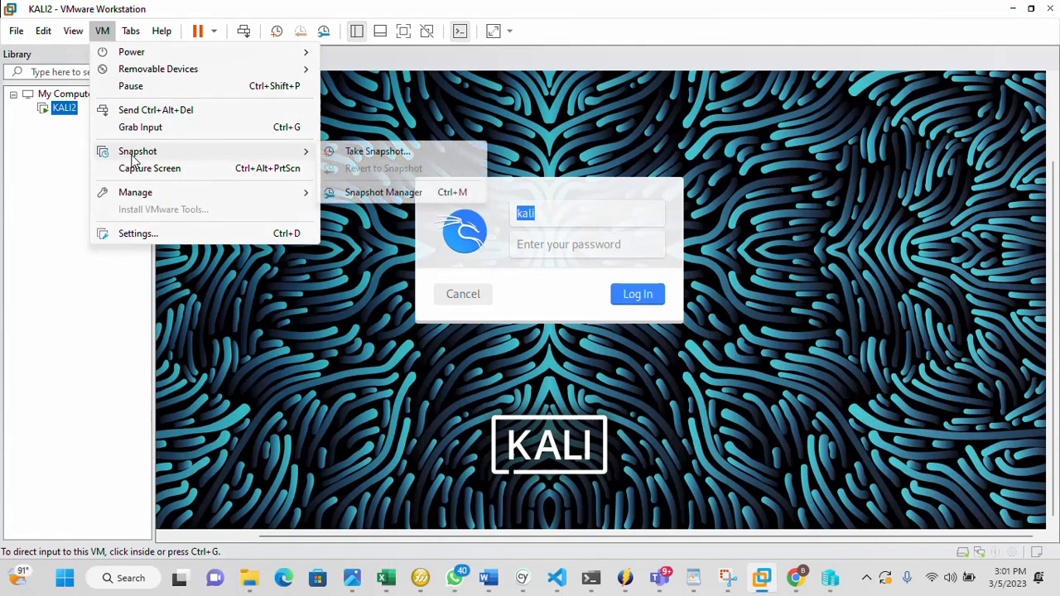
pyautogui.click(366, 152)
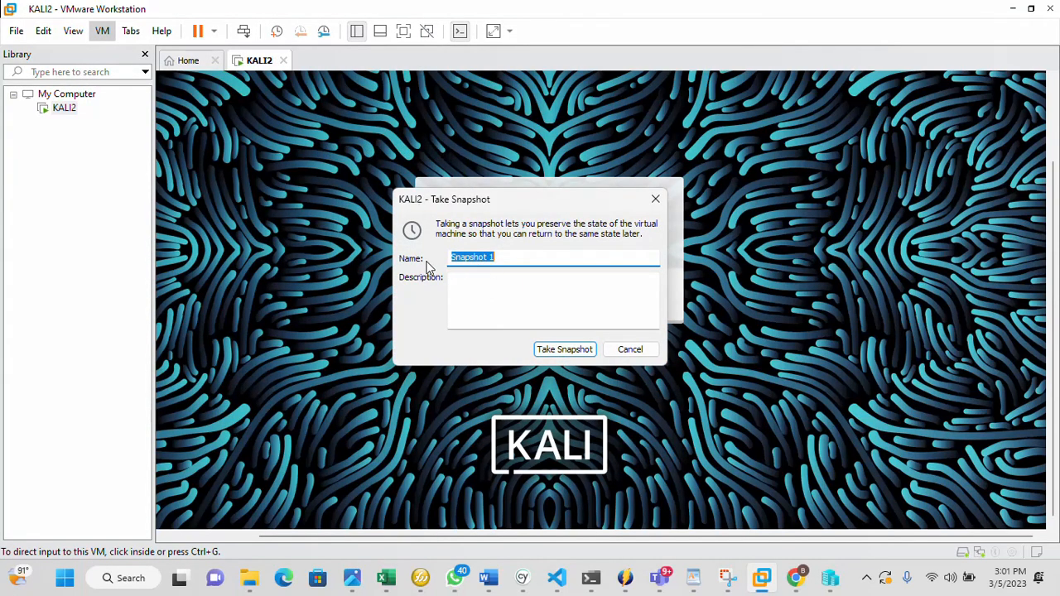
pyautogui.click(564, 348)
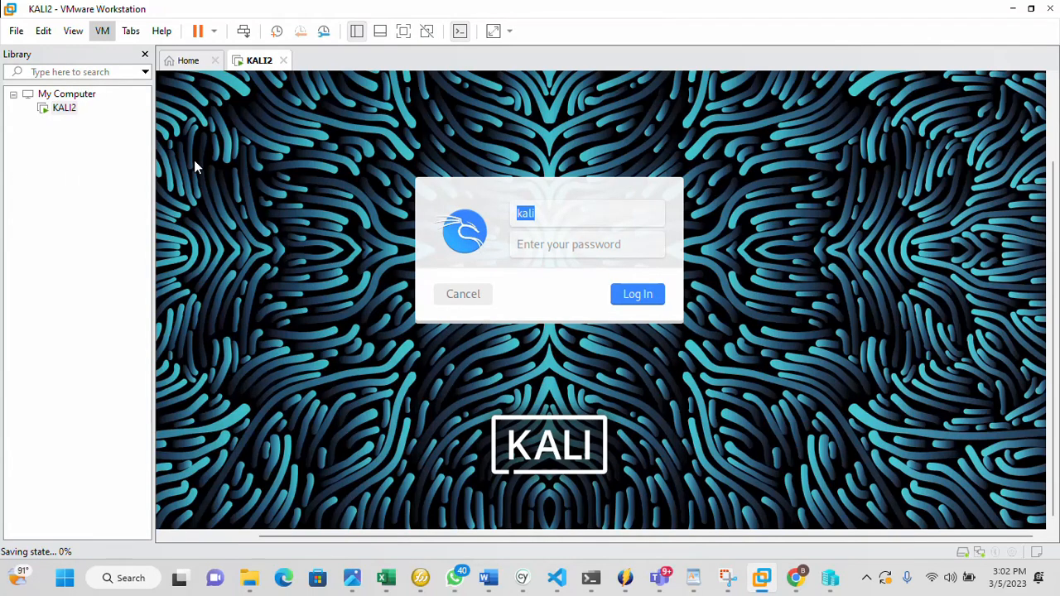
# Take another snapshot of the KALI2 virtual machine and name it Snapshot 2.
pyautogui.rightClick(58, 110)
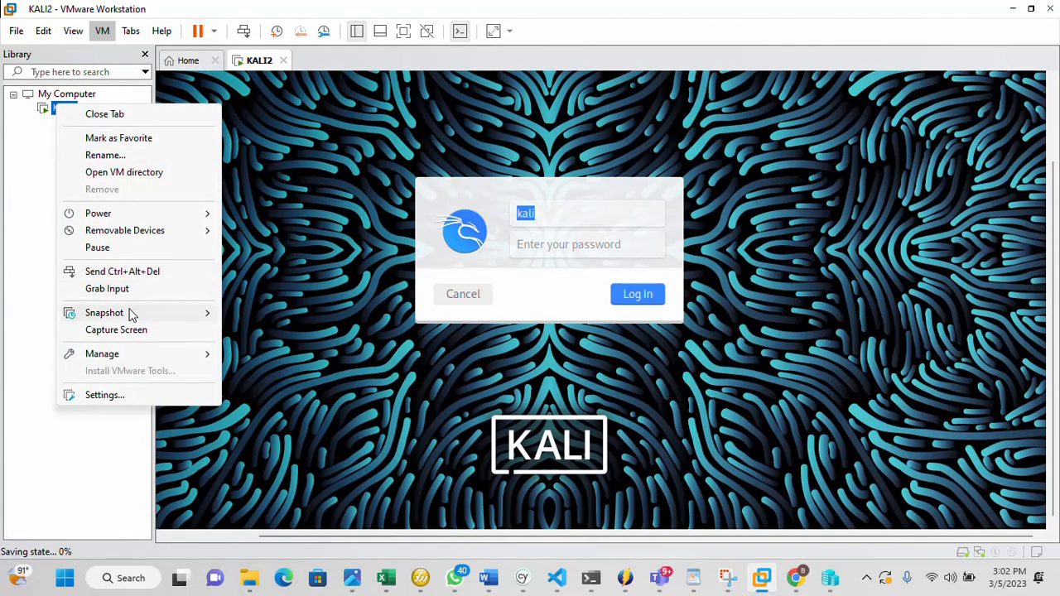
pyautogui.click(256, 314)
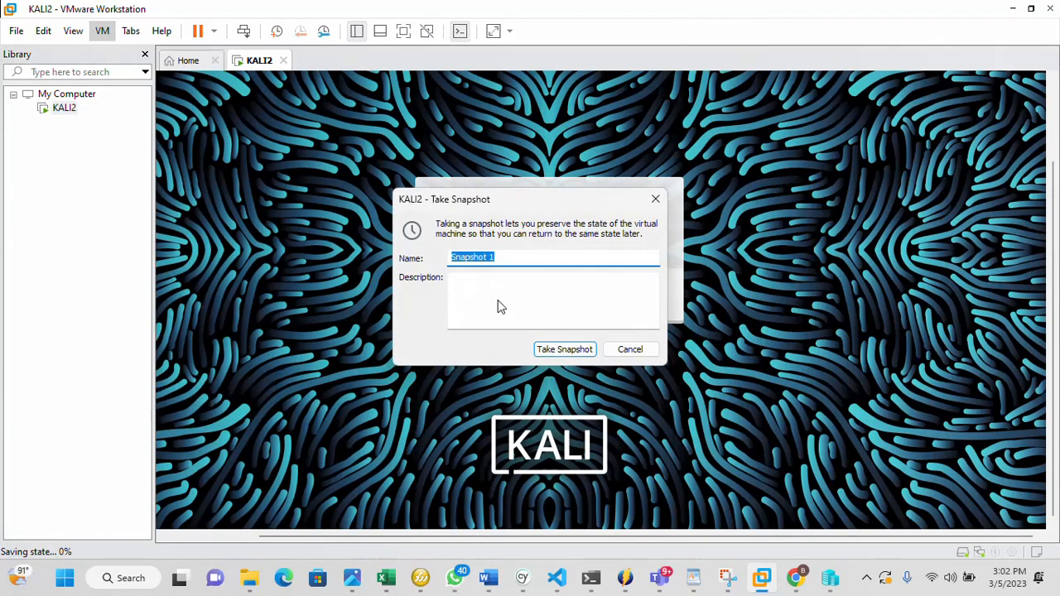
pyautogui.press('End')
pyautogui.click(559, 349)
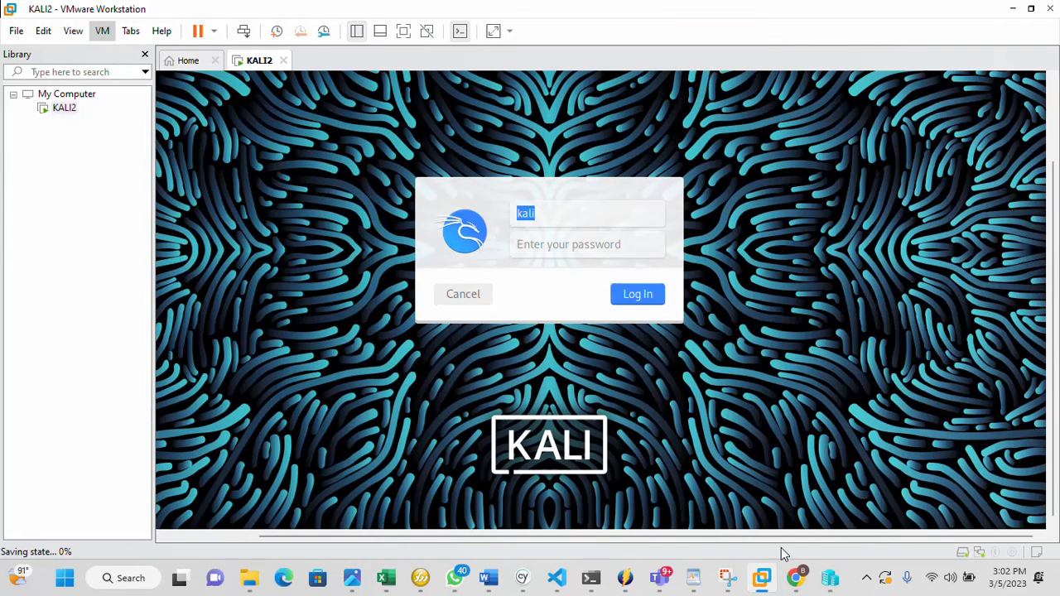
# Bring up the Hyper-V Manager window and close it, returning to the KALI2 virtual machine in VMware Workstation.
pyautogui.click(829, 580)
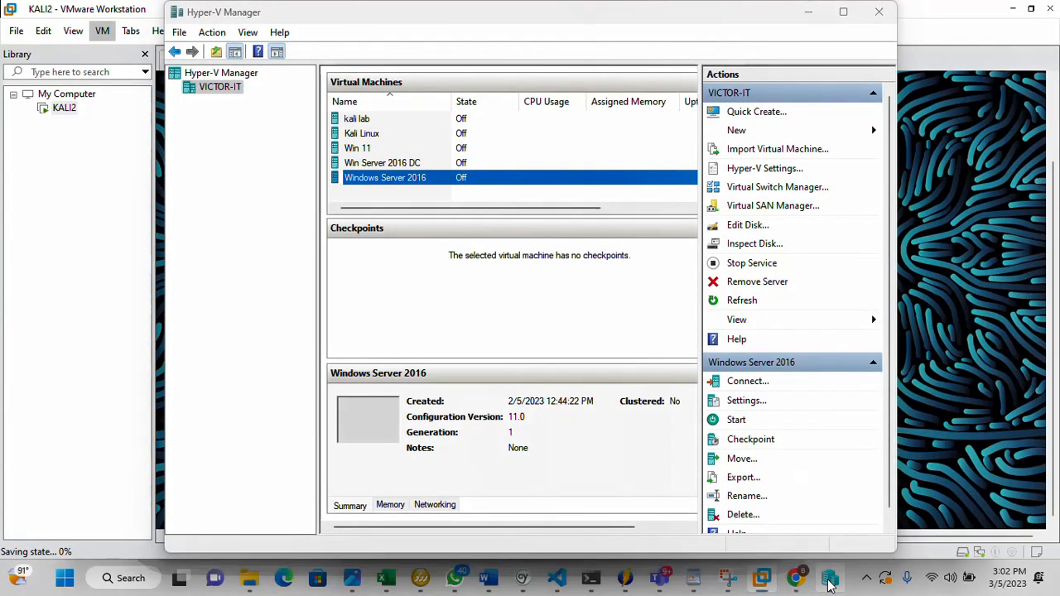
pyautogui.click(830, 582)
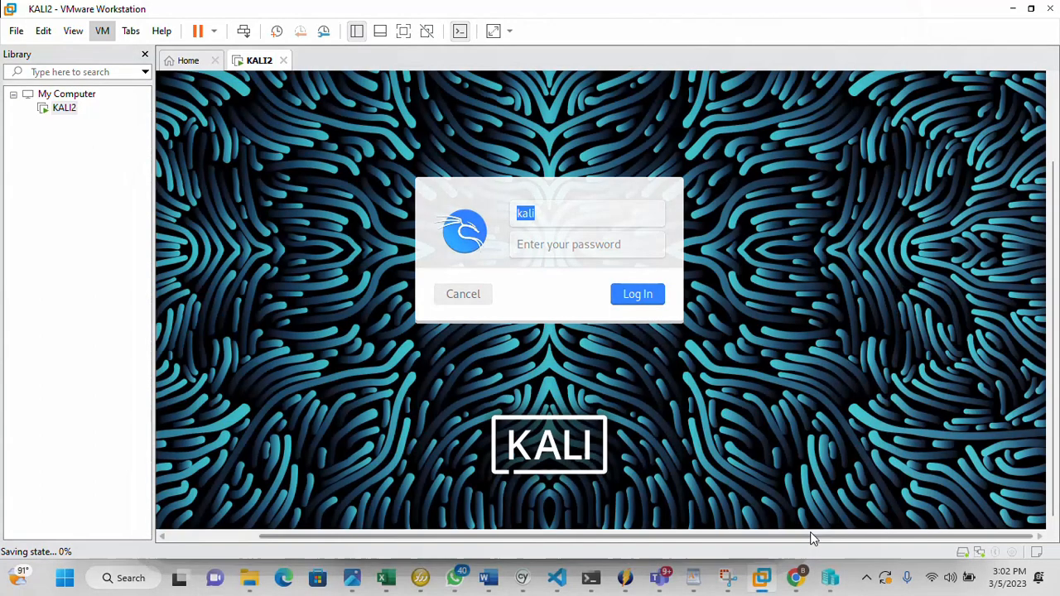
pyautogui.click(830, 584)
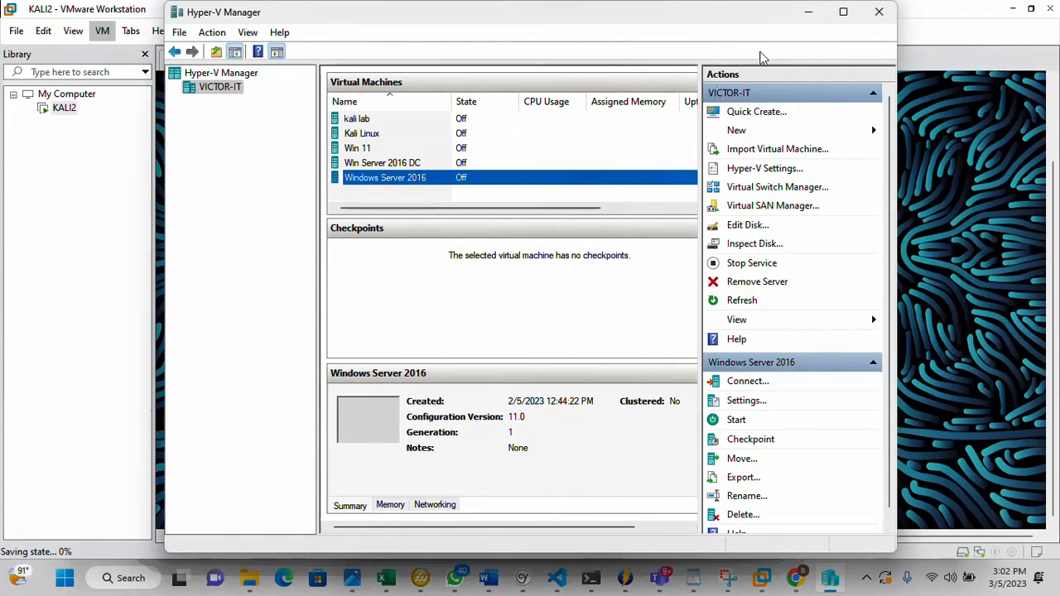
pyautogui.click(878, 13)
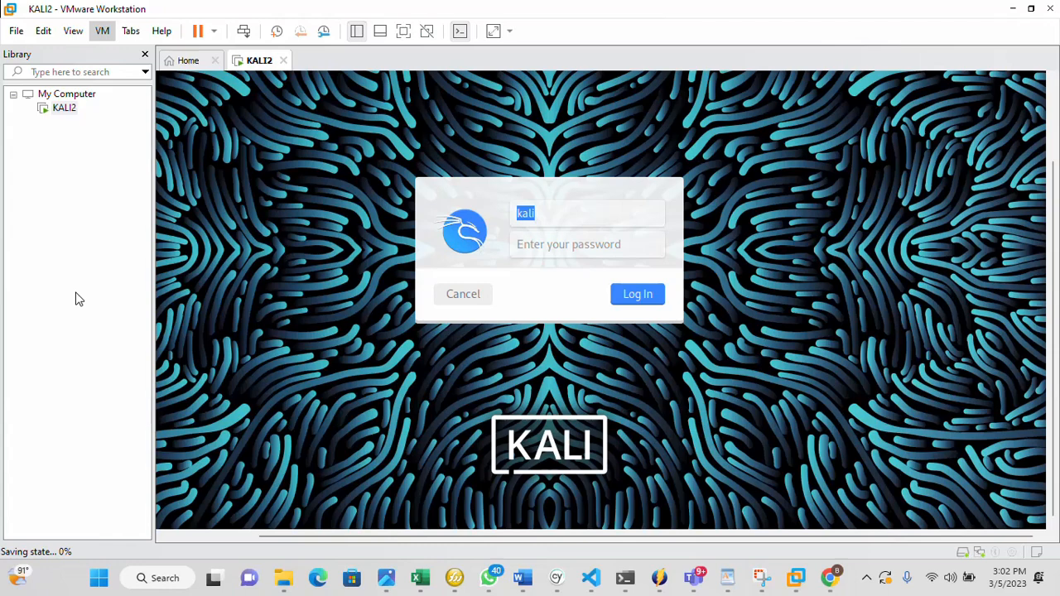
# Open the Snapshot Manager for the KALI2 virtual machine.
pyautogui.click(99, 32)
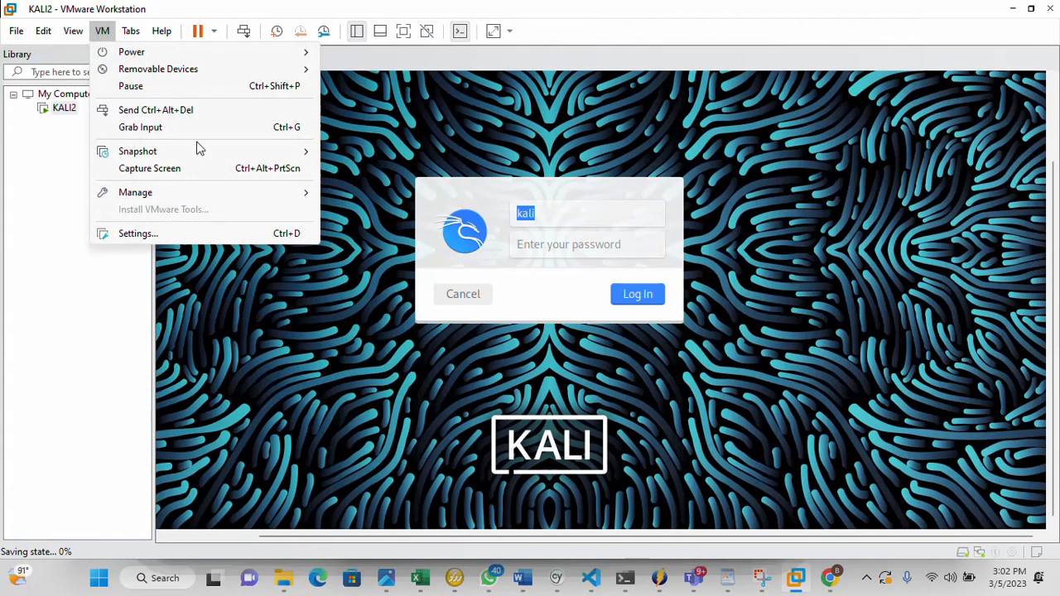
pyautogui.moveTo(206, 157)
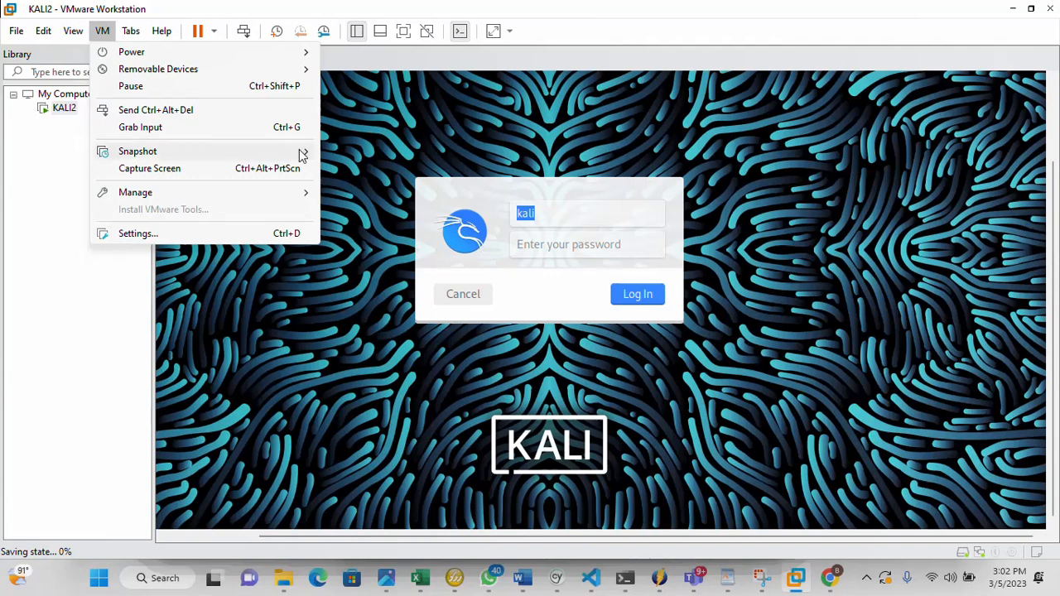
pyautogui.moveTo(301, 156)
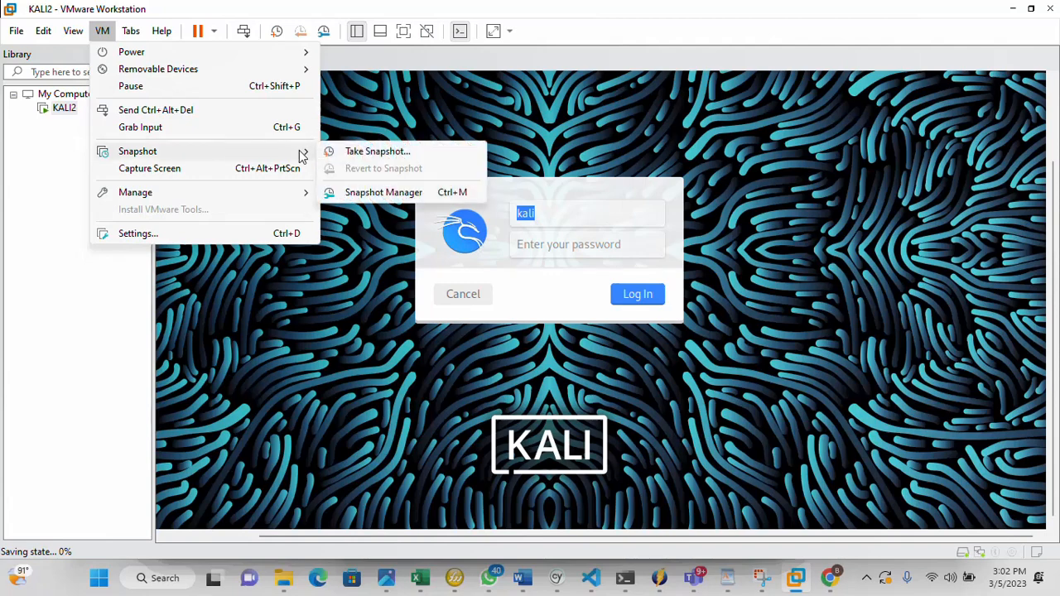
pyautogui.click(361, 197)
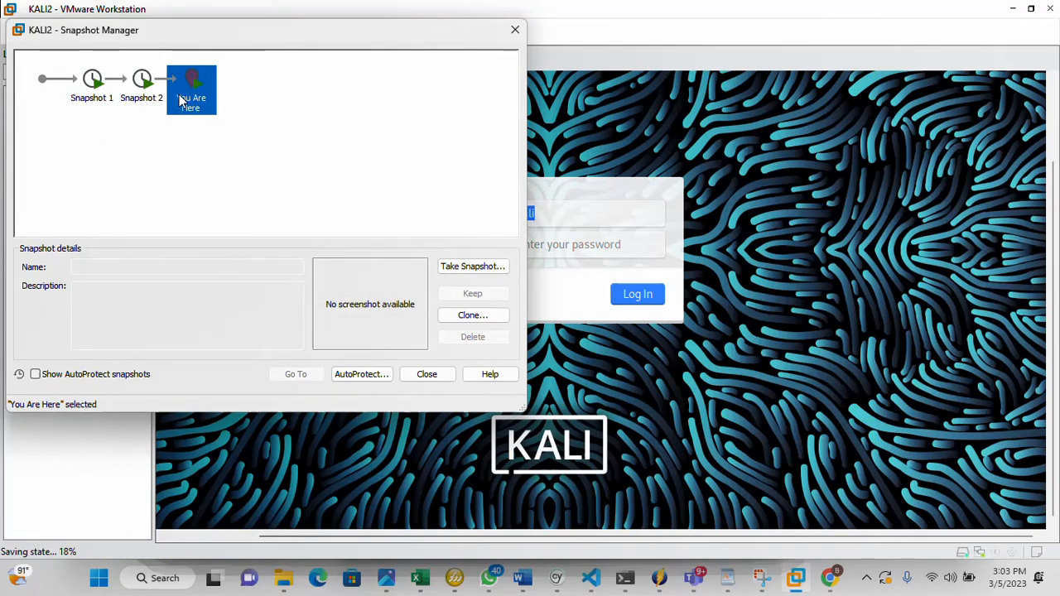
# Start restoring the KALI2 virtual machine to Snapshot 1, then dismiss the restore without going through with it.
pyautogui.click(87, 93)
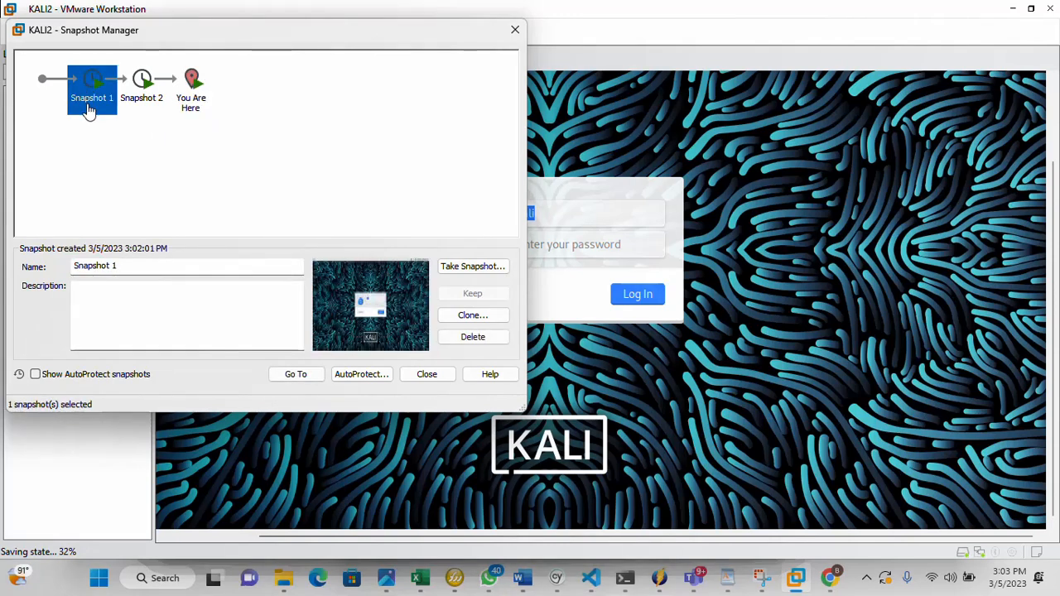
pyautogui.click(288, 377)
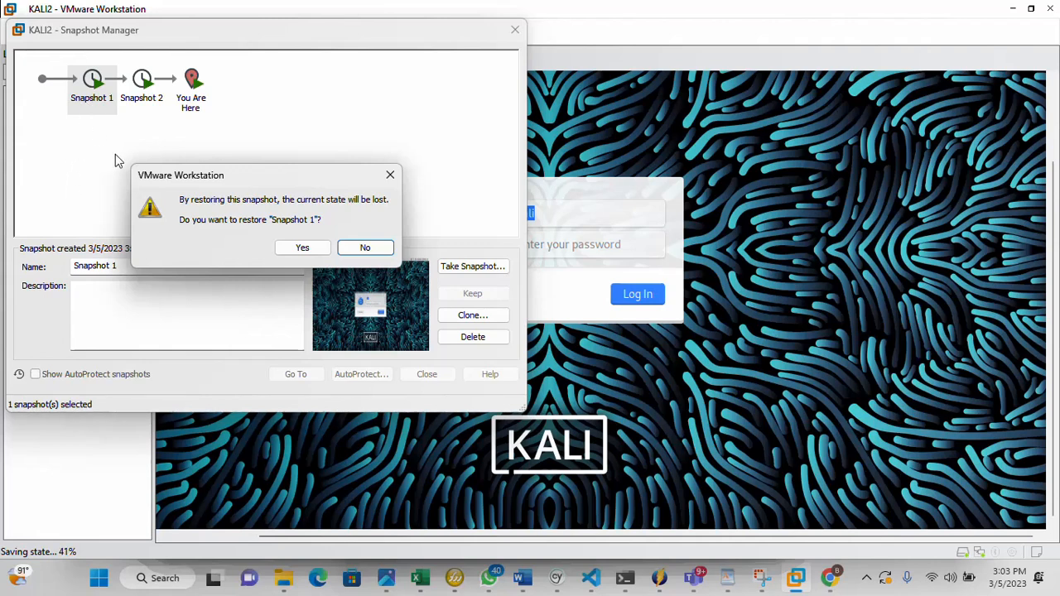
pyautogui.click(390, 174)
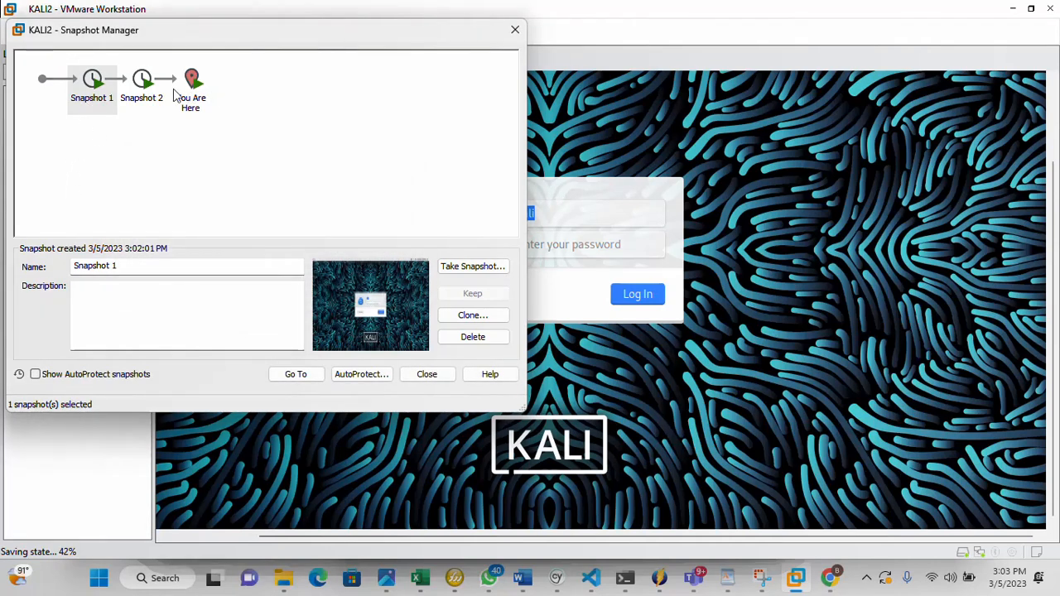
# Delete Snapshot 2 of the KALI2 virtual machine and confirm the deletion.
pyautogui.click(146, 83)
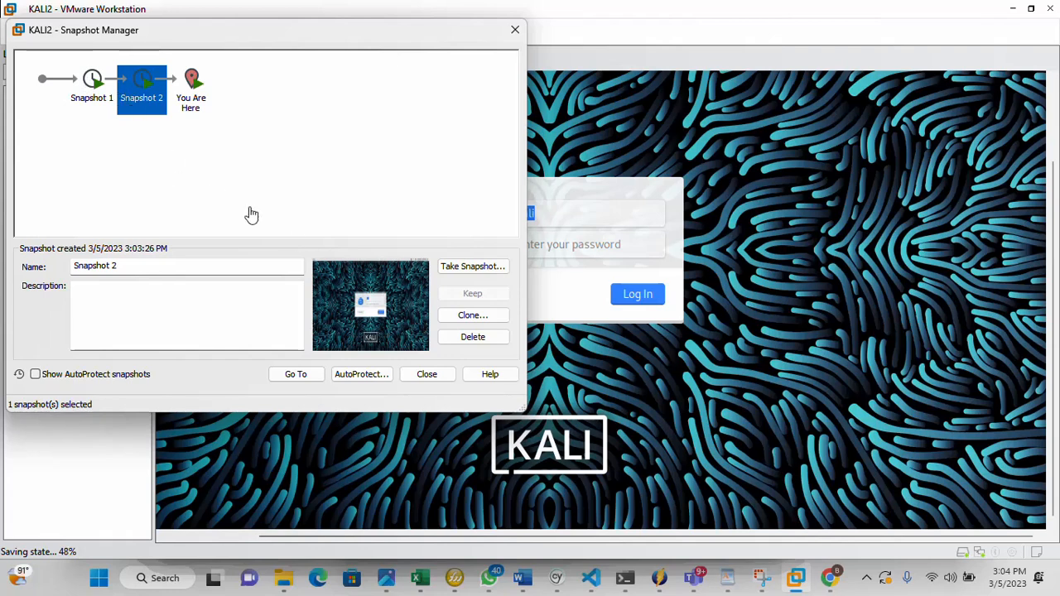
pyautogui.click(470, 338)
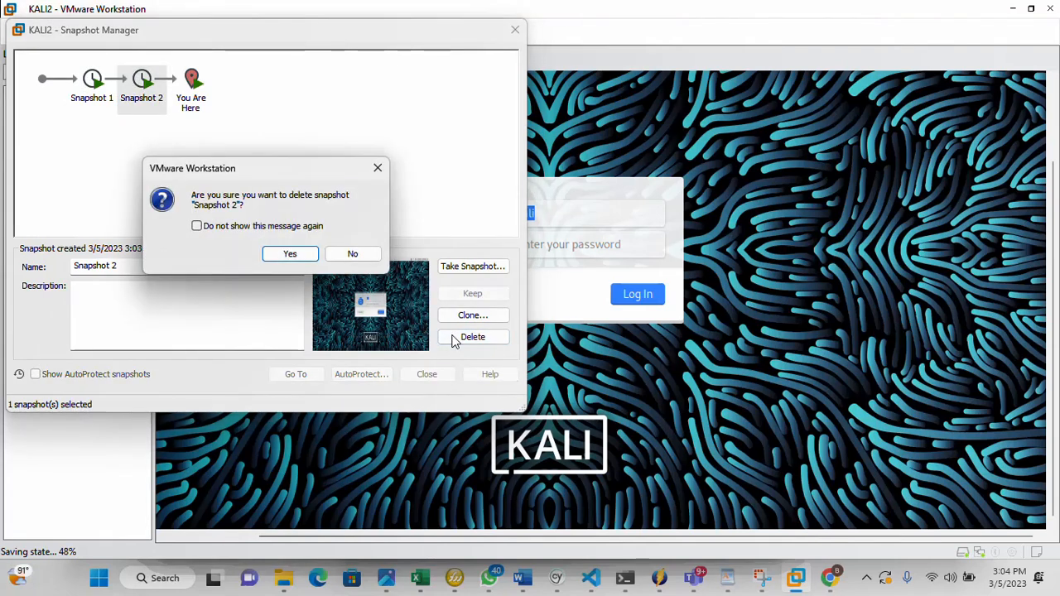
pyautogui.click(296, 255)
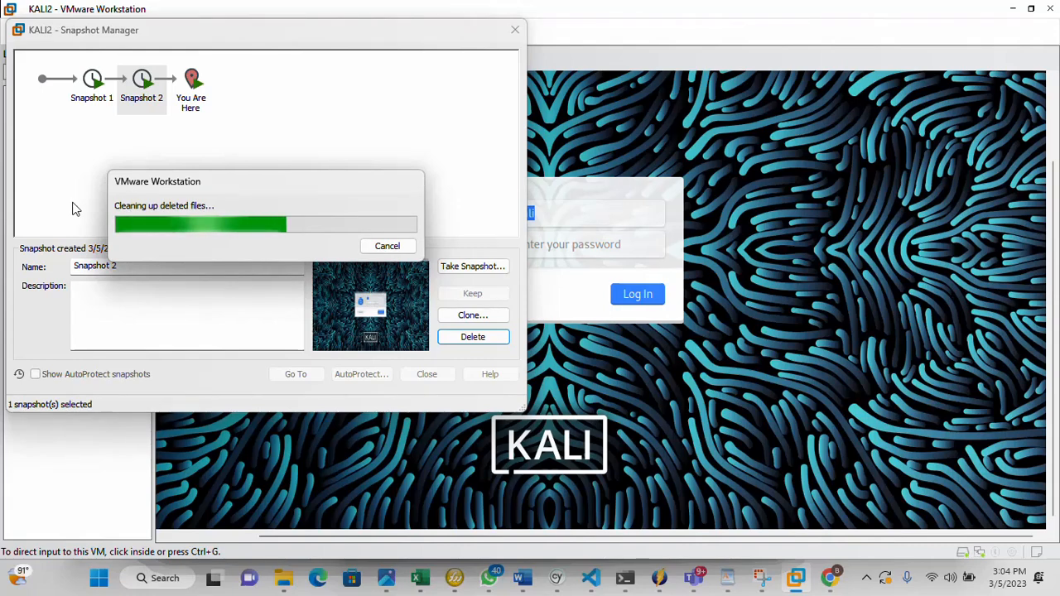
# Delete Snapshot 1 of the KALI2 virtual machine and close the Snapshot Manager.
pyautogui.click(78, 96)
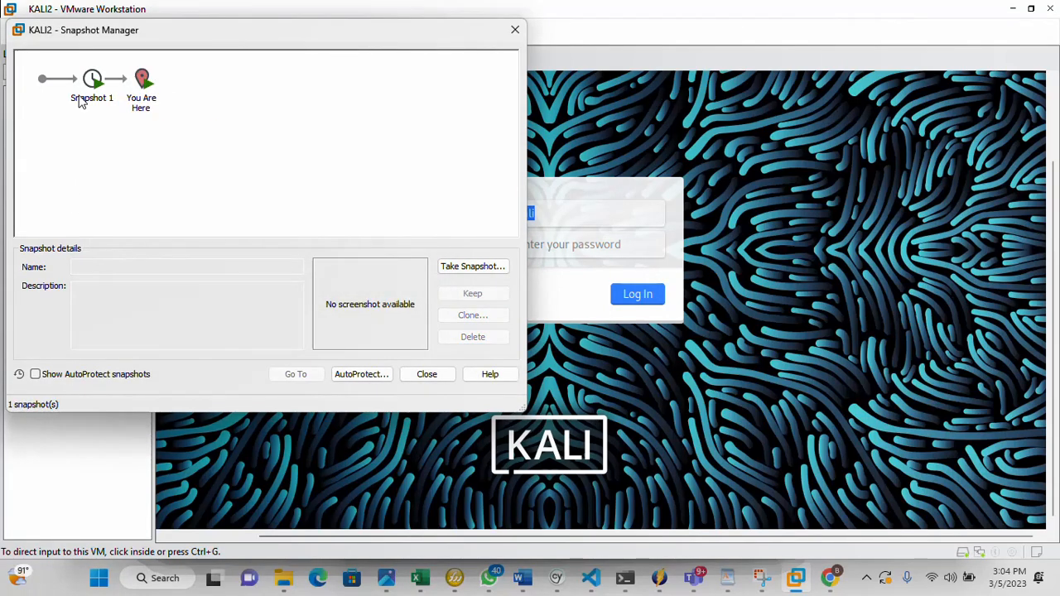
pyautogui.click(94, 93)
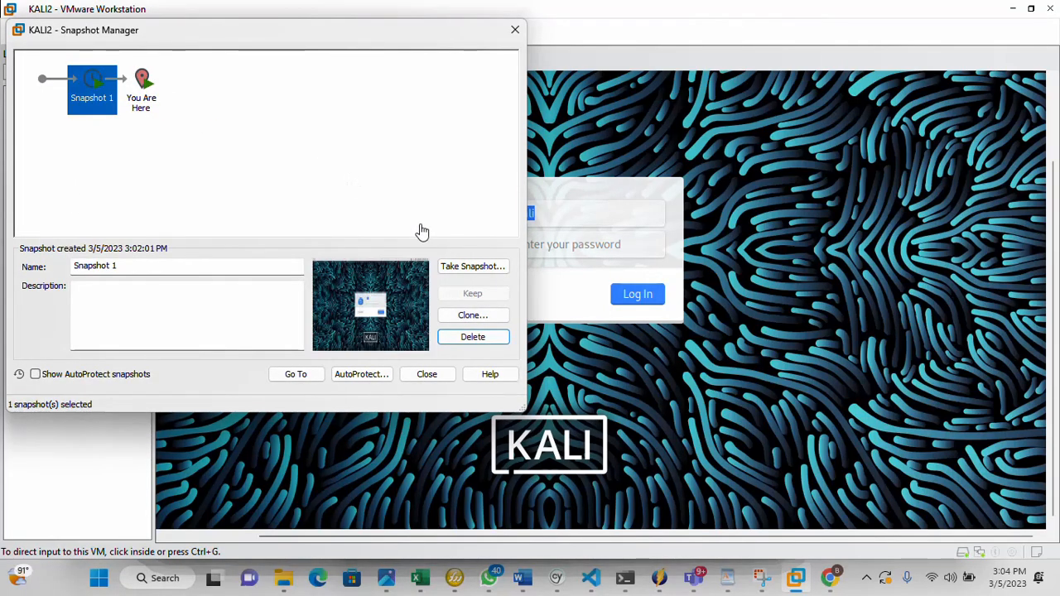
pyautogui.click(480, 336)
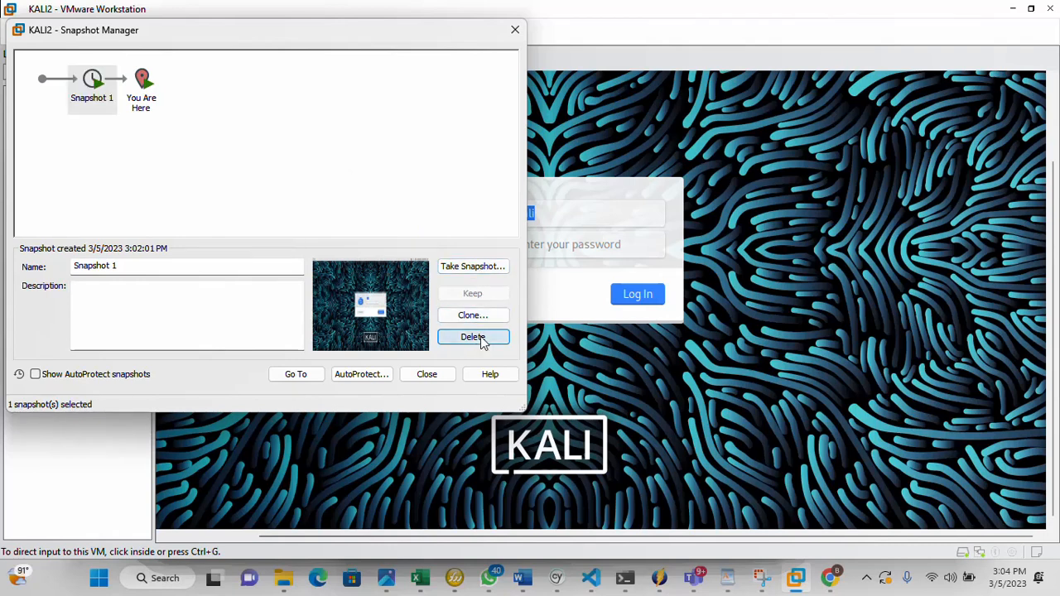
pyautogui.click(305, 255)
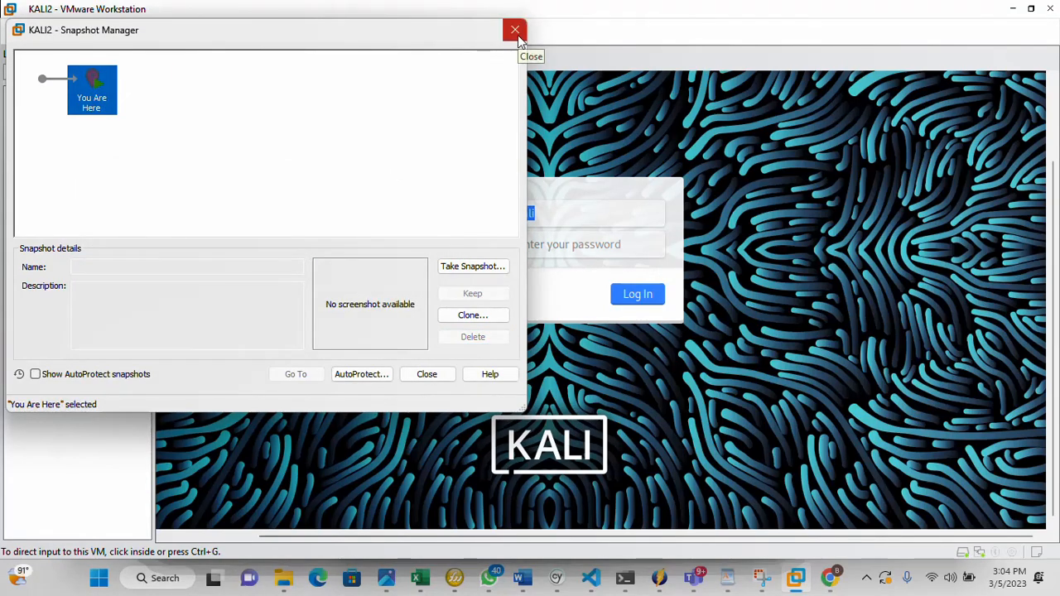
pyautogui.click(516, 34)
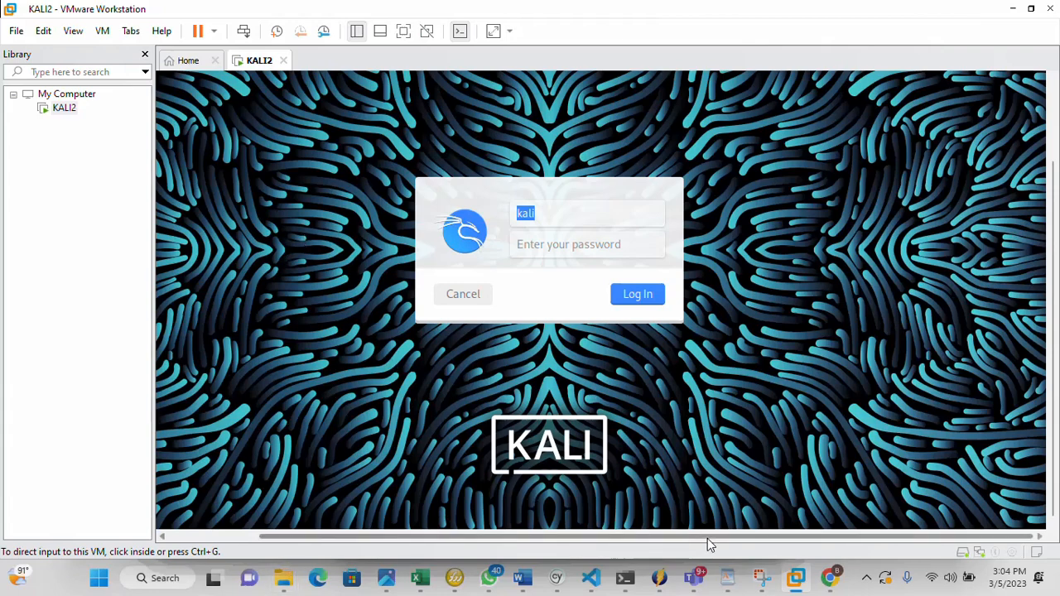
# Find Hyper-V Manager with the Windows search and switch to it.
pyautogui.click(151, 578)
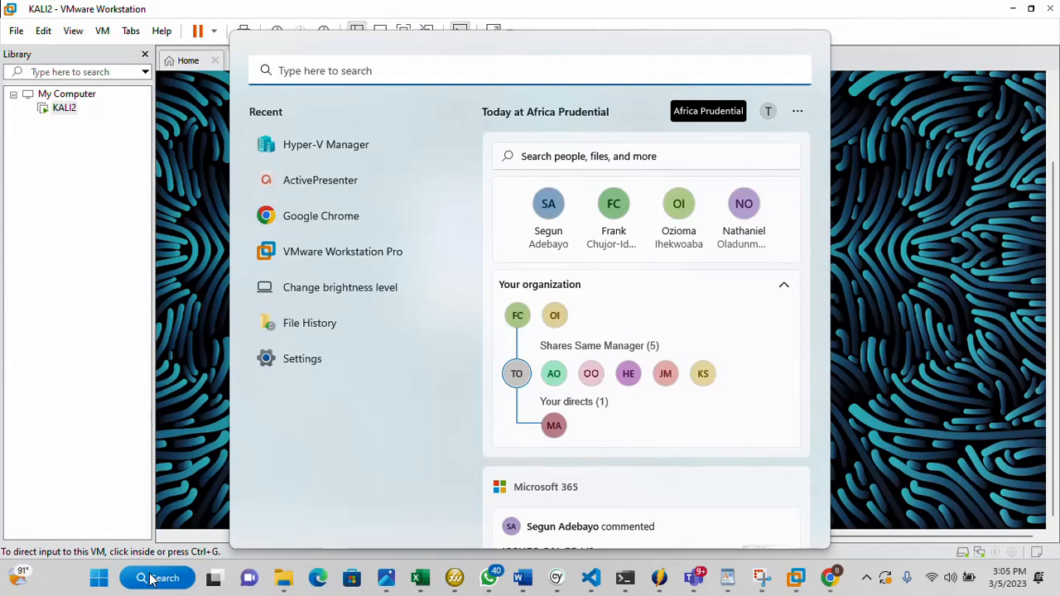
pyautogui.write('hy')
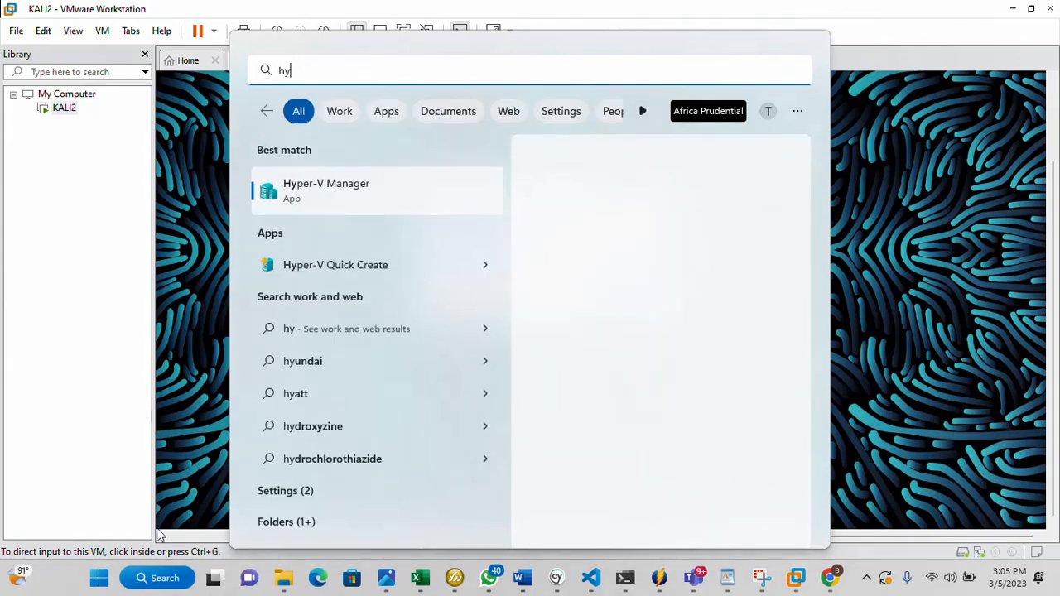
pyautogui.click(336, 199)
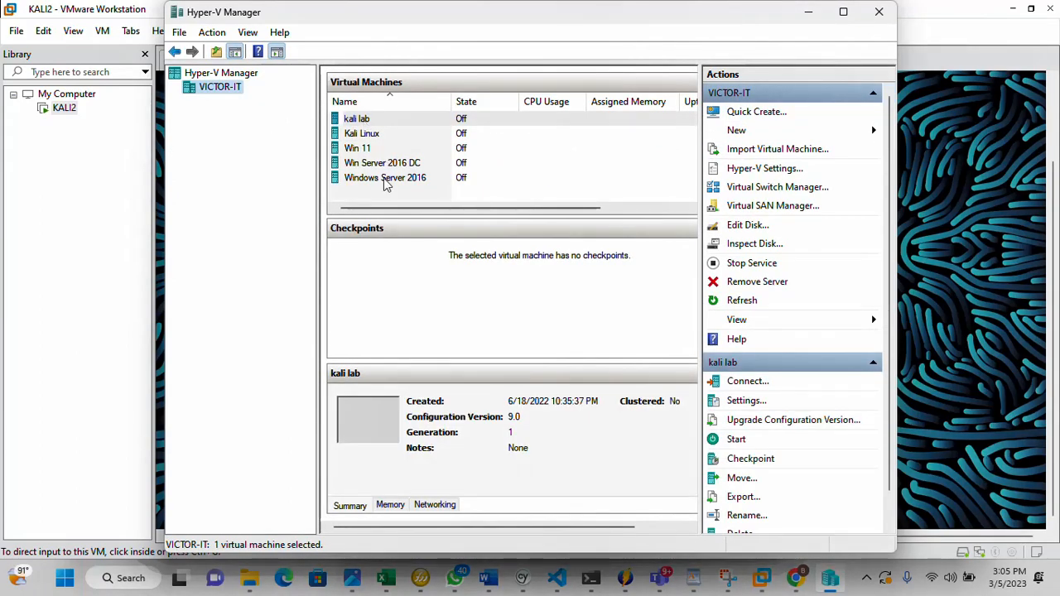
# Open the settings of the Windows Server 2016 virtual machine and view its hard drive's virtual disk path.
pyautogui.click(385, 178)
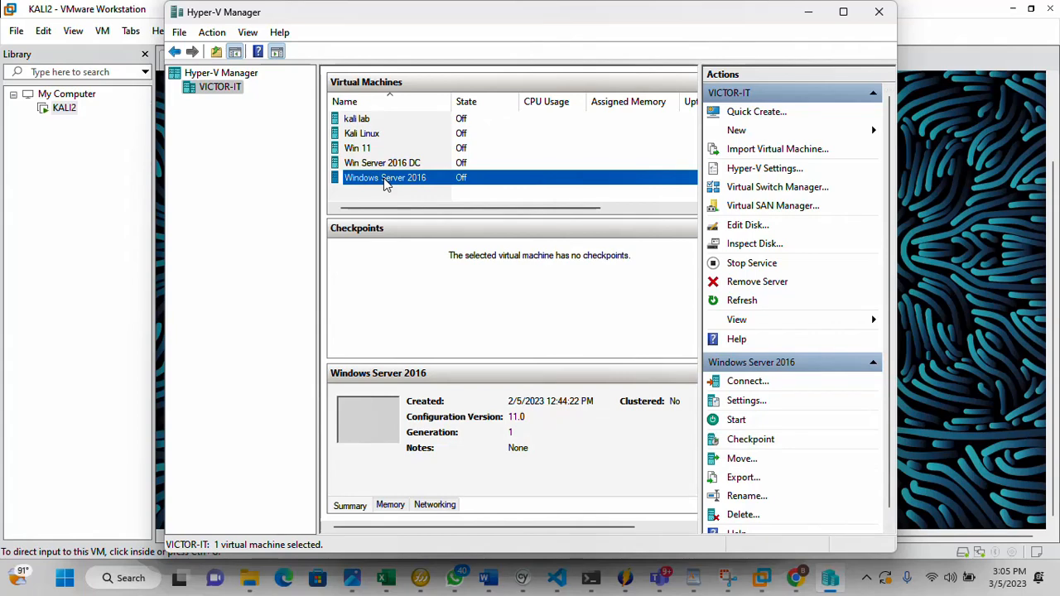
pyautogui.rightClick(384, 183)
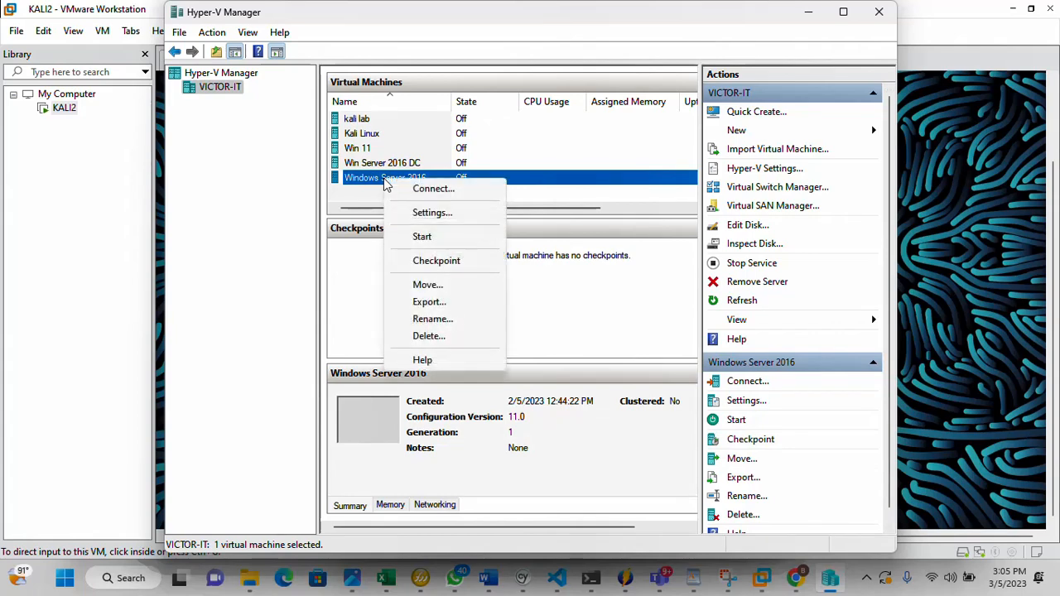
pyautogui.click(428, 214)
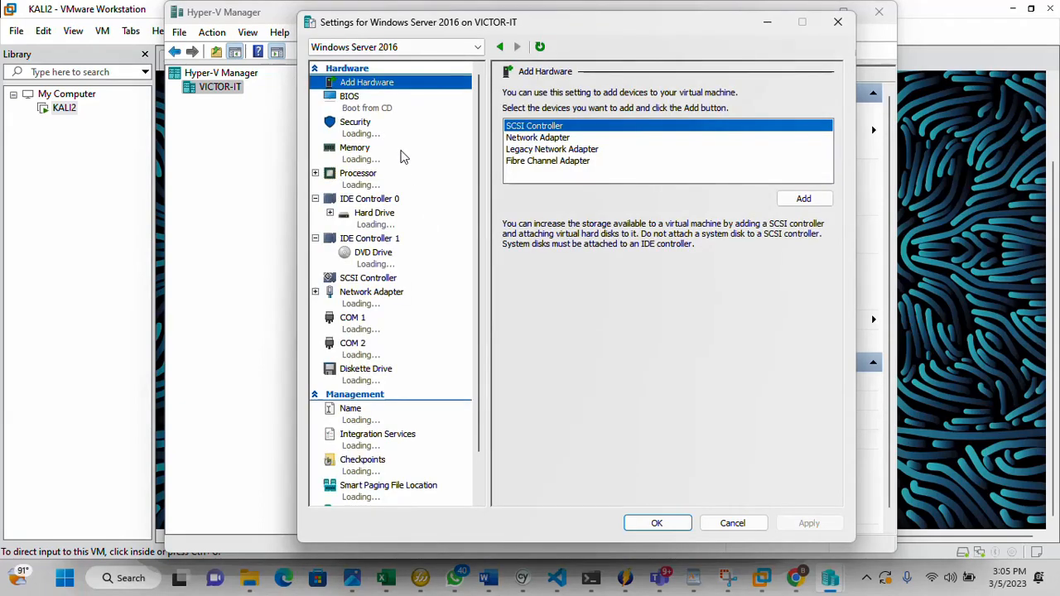
pyautogui.click(374, 214)
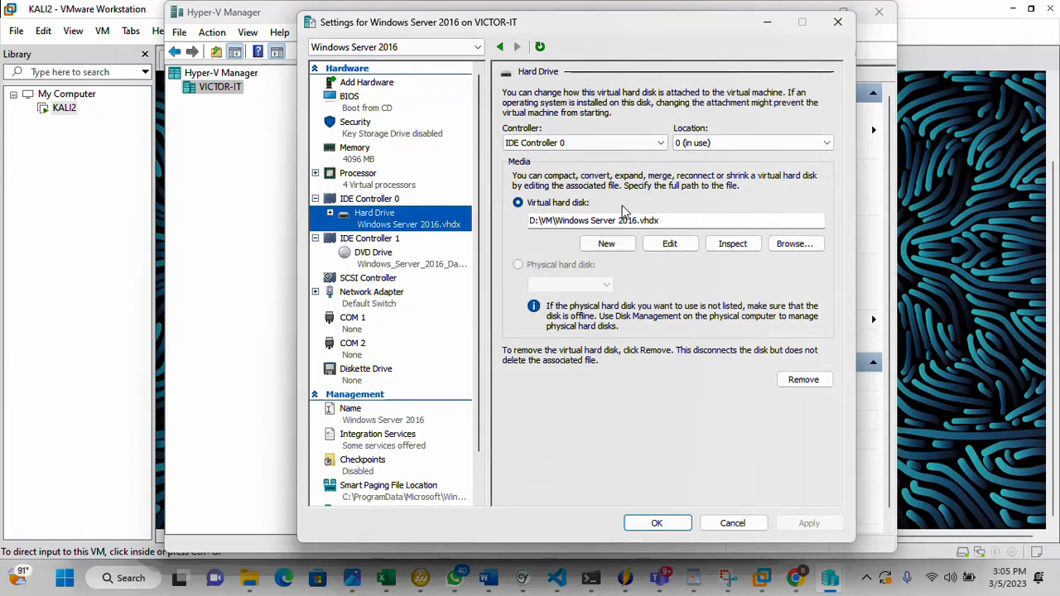
pyautogui.click(677, 223)
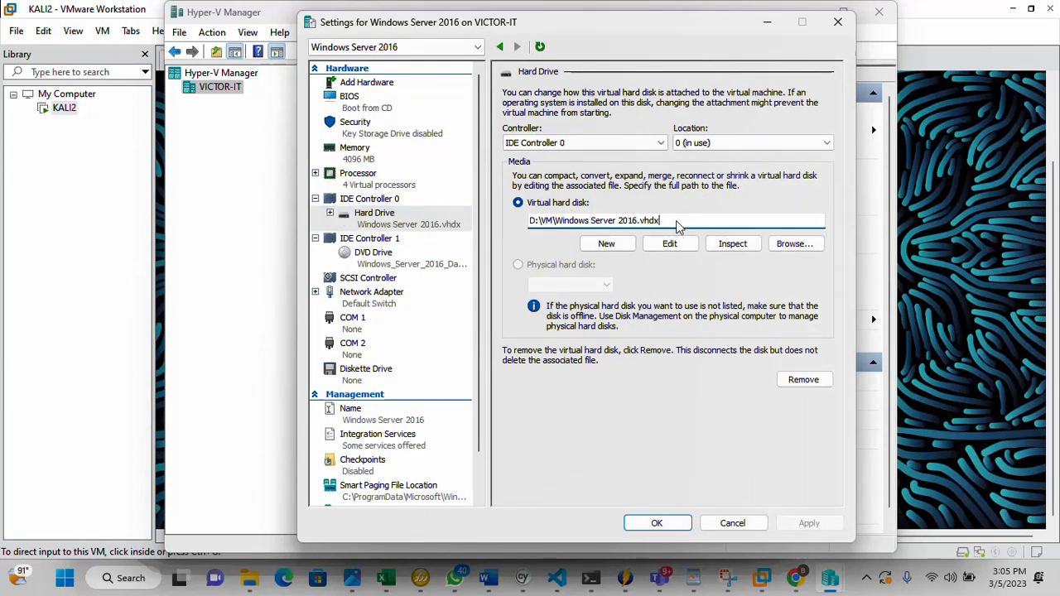
# Browse to the folder of the virtual hard disk and examine its disk files, returning to VMware Workstation without choosing one.
pyautogui.click(789, 247)
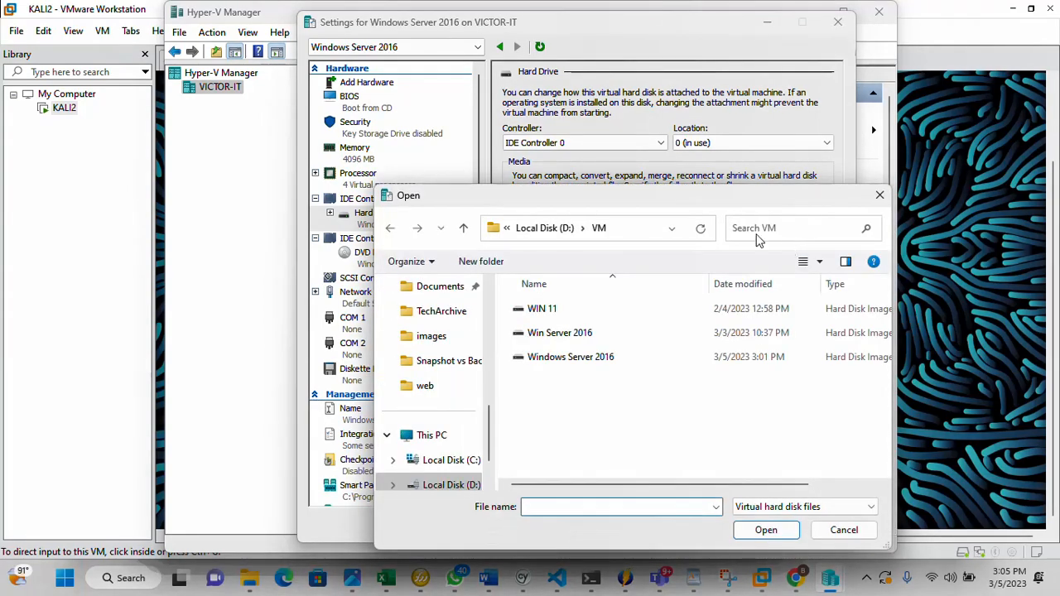
pyautogui.moveTo(713, 207); pyautogui.dragTo(602, 117)
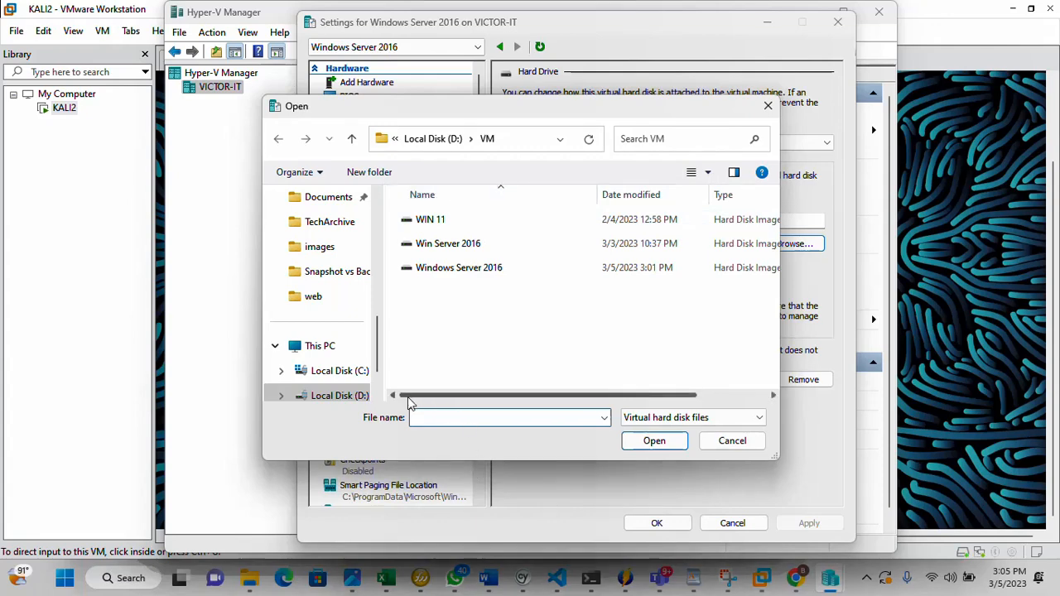
pyautogui.moveTo(407, 396); pyautogui.dragTo(557, 401)
pyautogui.moveTo(475, 395); pyautogui.dragTo(386, 390)
pyautogui.moveTo(428, 396); pyautogui.dragTo(388, 400)
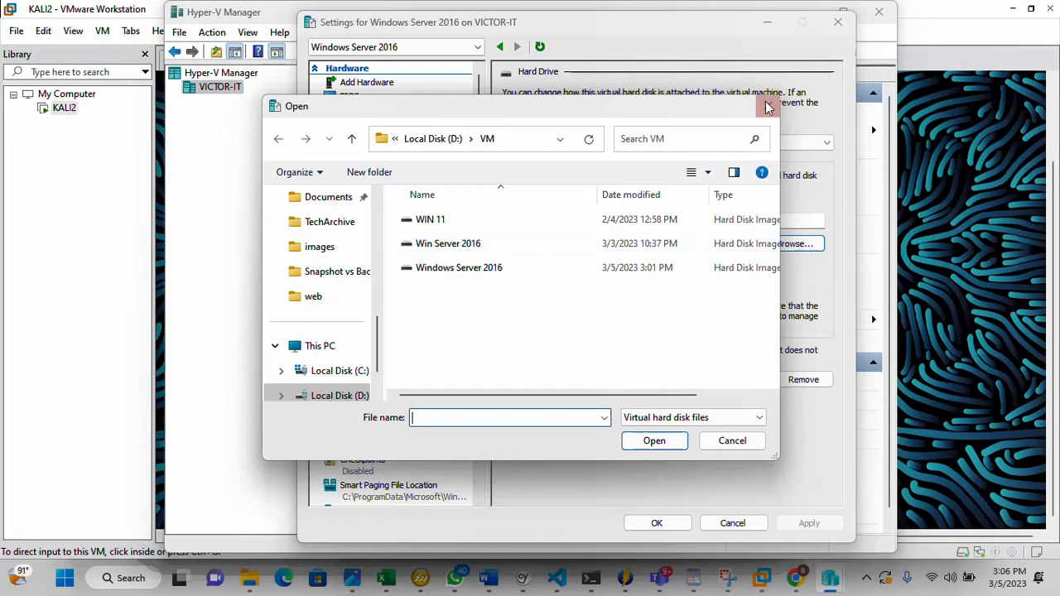
pyautogui.click(66, 248)
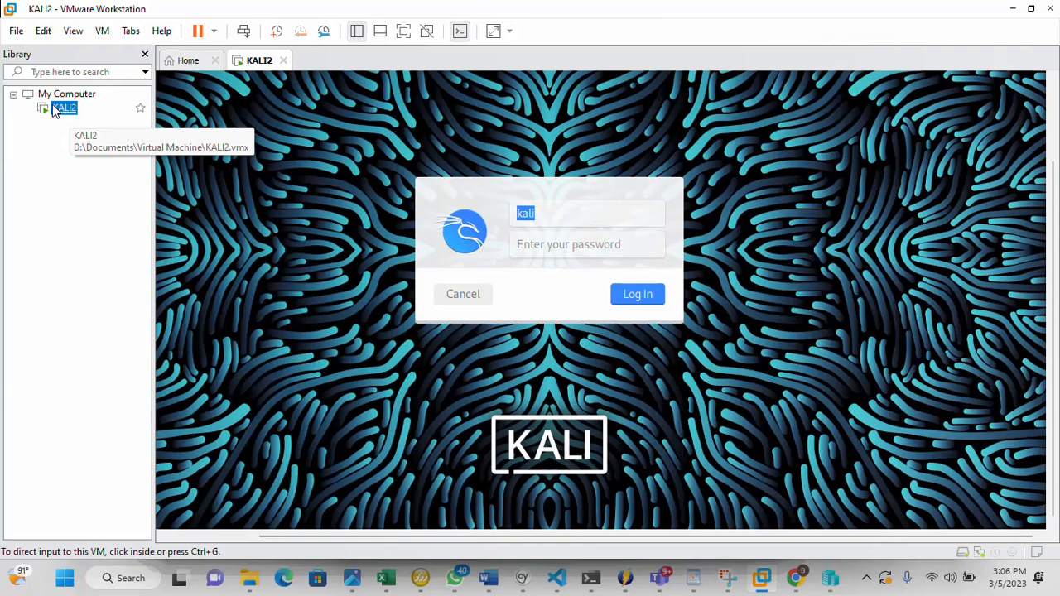
pyautogui.click(867, 578)
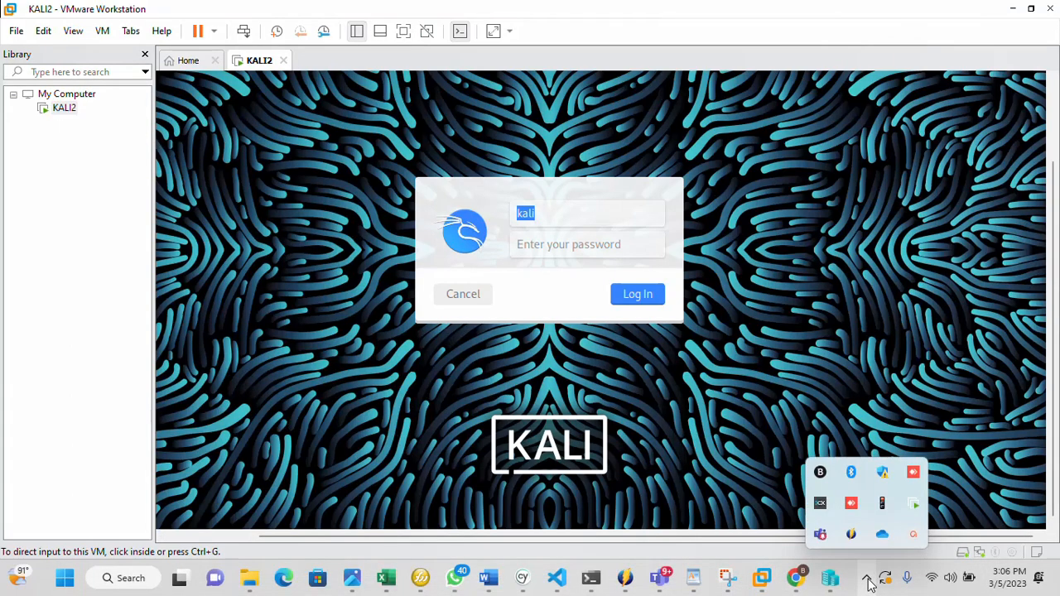
pyautogui.click(914, 534)
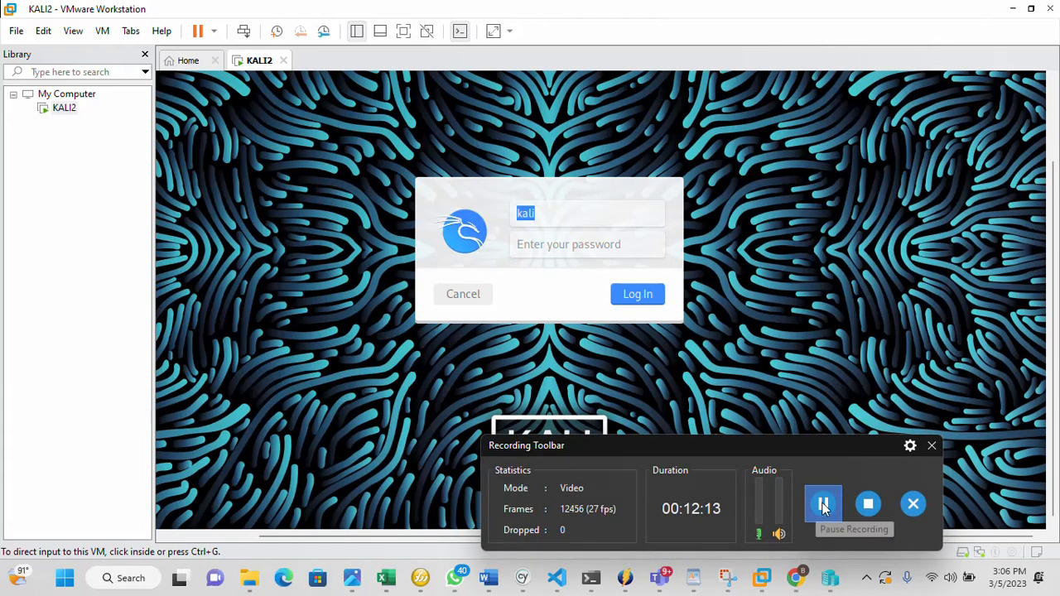